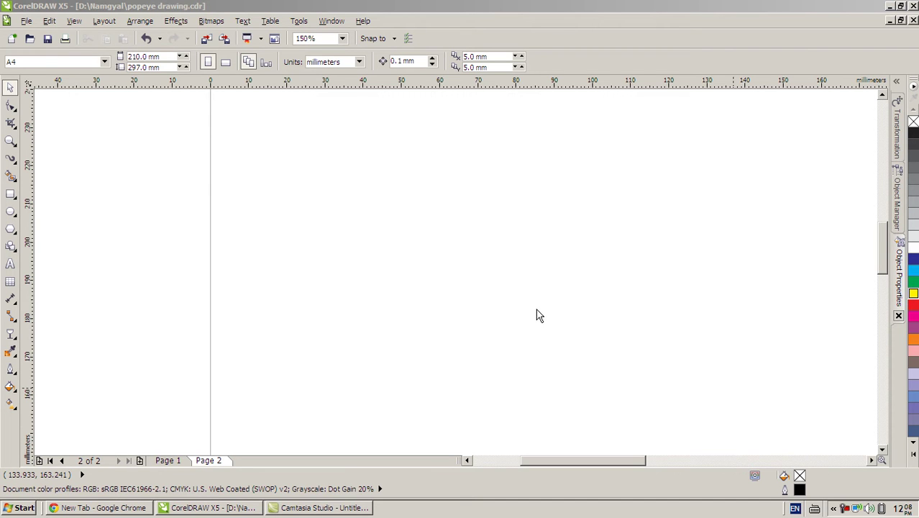
Step: Move the reference Popeye bitmap farther right of the traced Popeye
scroll(533, 299, "down", 5)
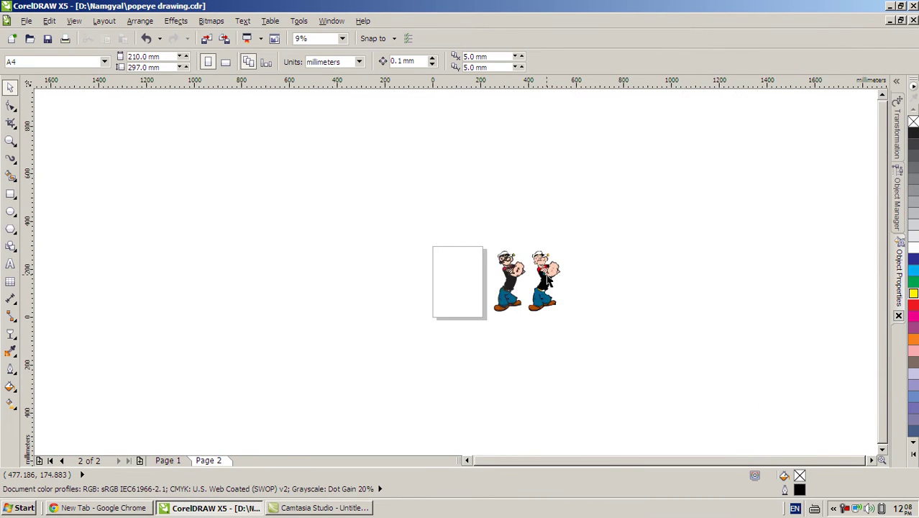
scroll(547, 280, "up", 3)
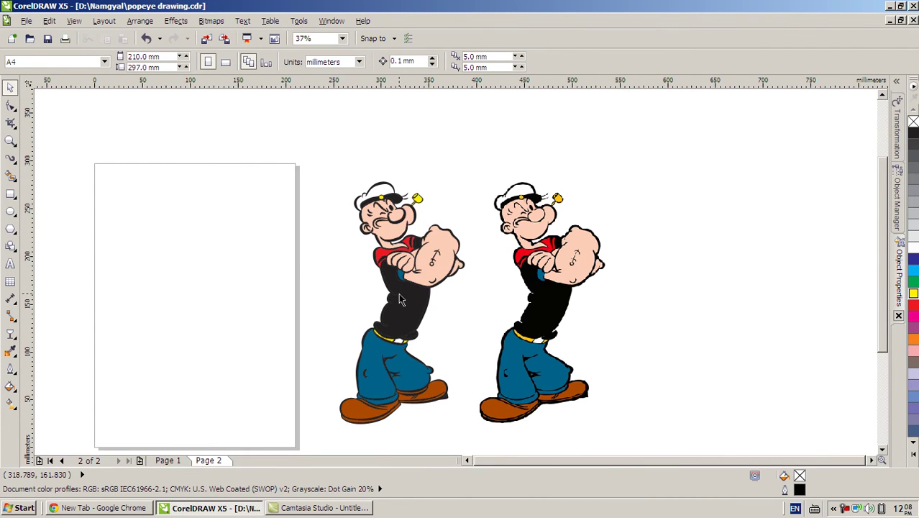
scroll(456, 279, "down", 1)
scroll(456, 279, "up", 1)
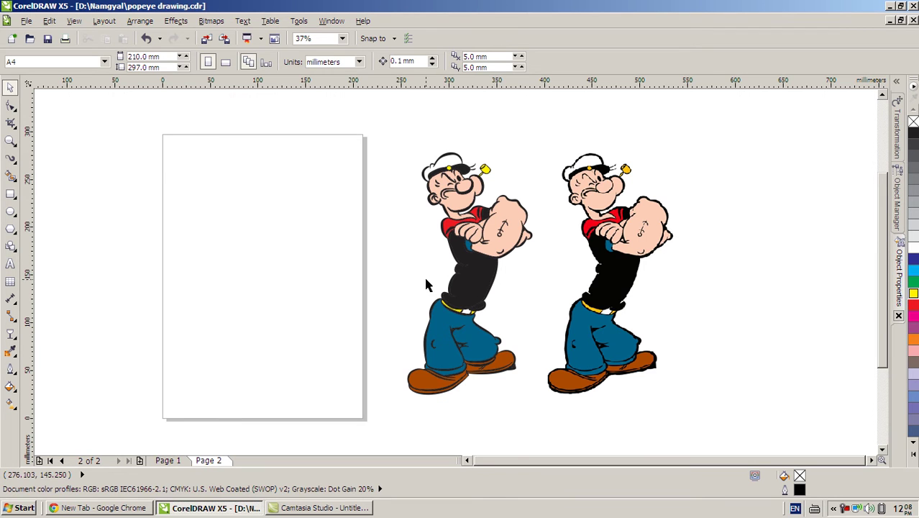
scroll(431, 252, "up", 1)
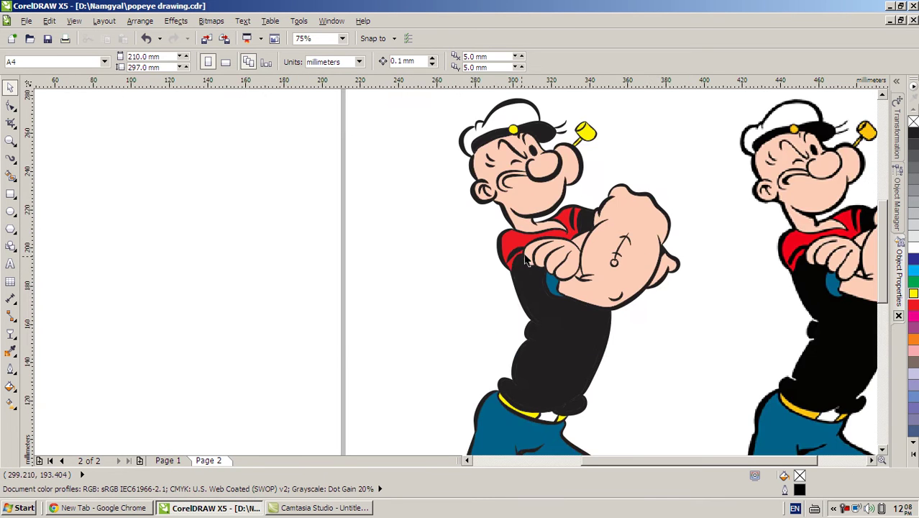
scroll(476, 283, "down", 1)
scroll(630, 266, "up", 1)
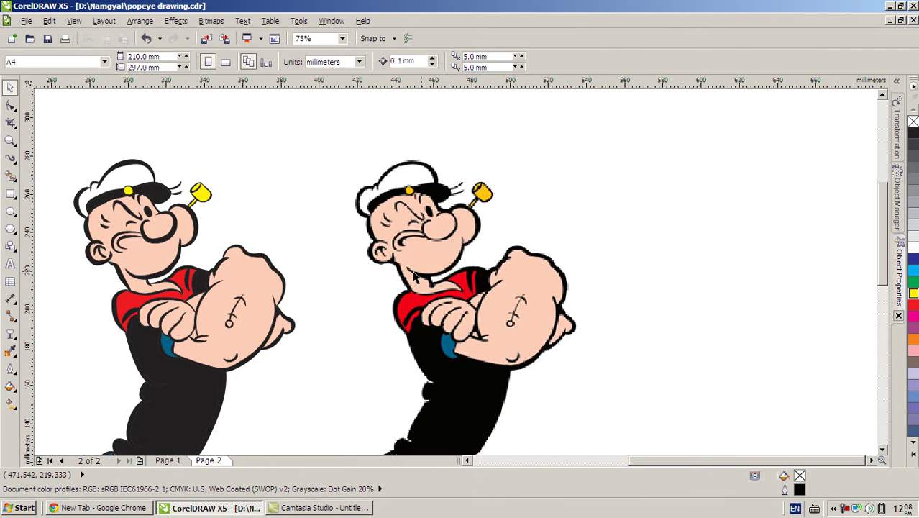
left_click(417, 250)
left_click_drag(503, 242, 555, 233)
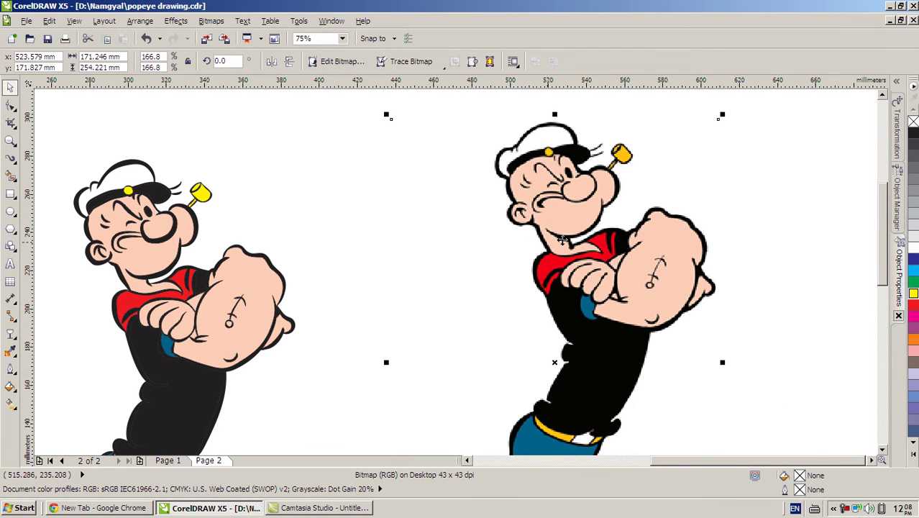
scroll(456, 271, "down", 1)
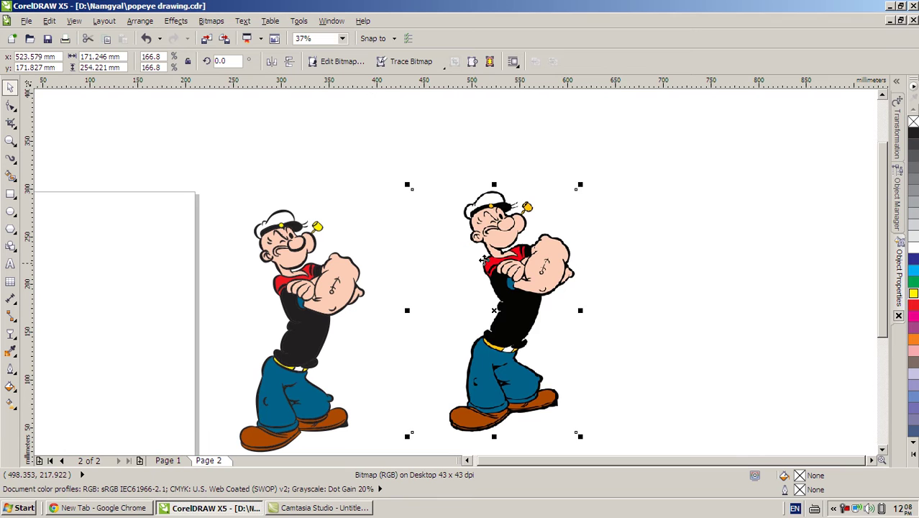
mouse_move(467, 267)
left_mouse_down()
mouse_move(492, 265)
mouse_move(472, 271)
left_mouse_up()
Step: Pull the traced flesh-coloured arm shape aside to inspect the white shape beneath
left_click(327, 288)
scroll(327, 288, "up", 1)
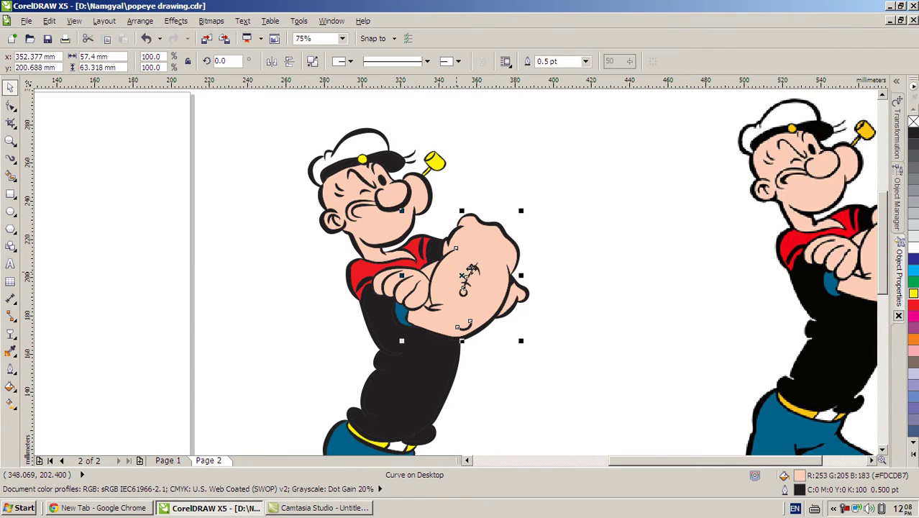
scroll(420, 248, "up", 2)
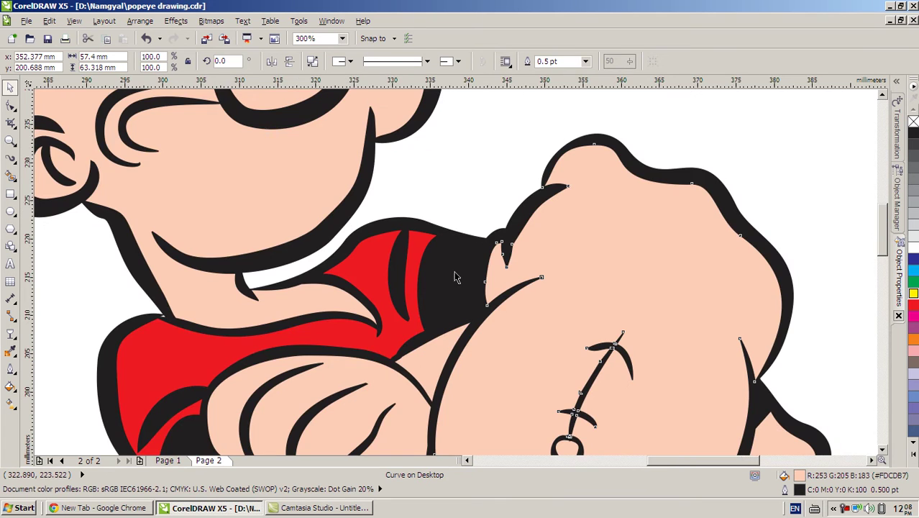
scroll(453, 288, "down", 2)
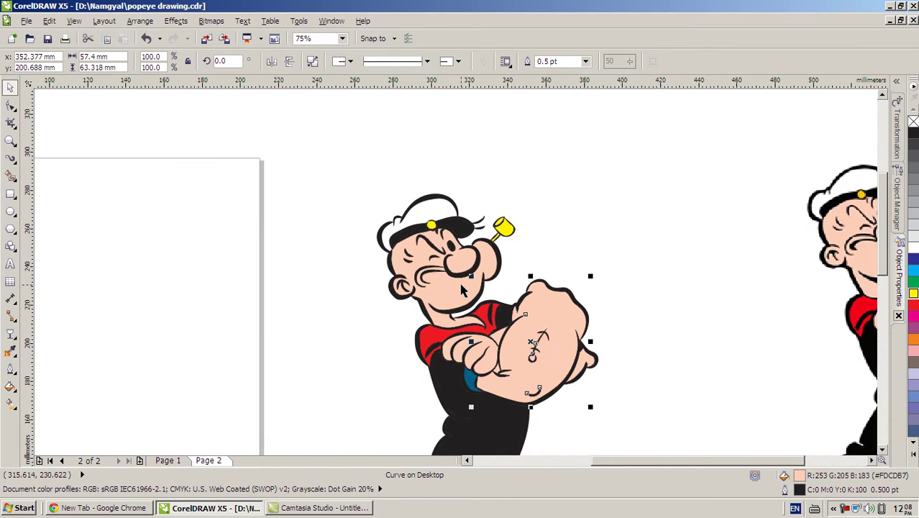
scroll(503, 287, "down", 1)
scroll(530, 291, "up", 1)
left_click_drag(531, 291, 607, 164)
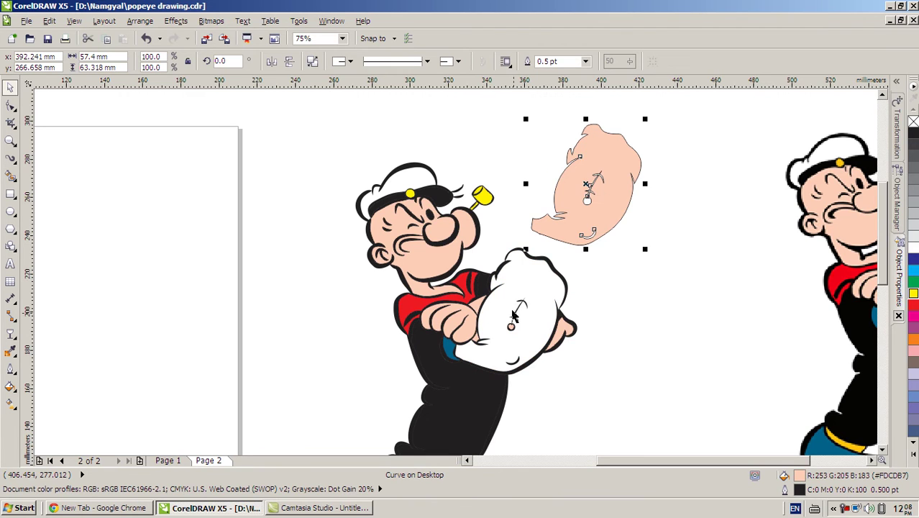
left_click(531, 259)
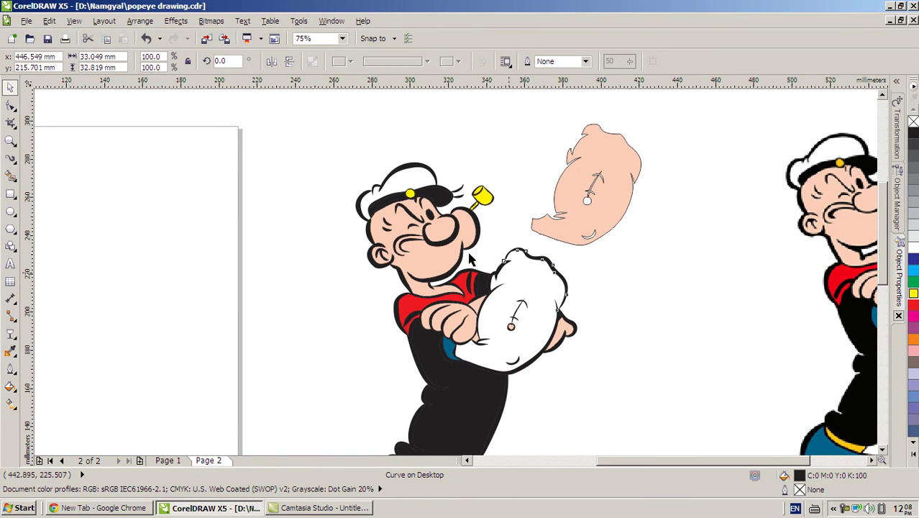
Step: Drag the face and cap-top curve off Popeye, then undo so every piece returns
left_click(442, 223)
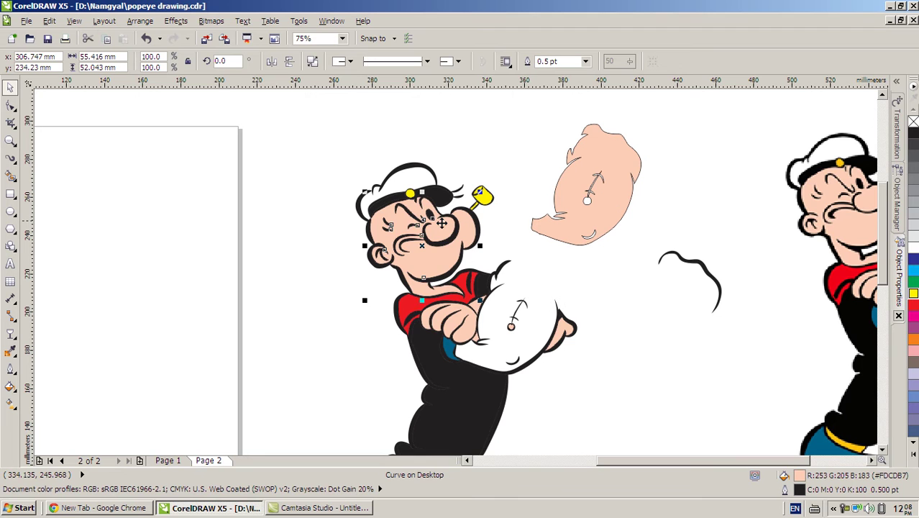
left_click_drag(443, 223, 276, 242)
left_click(391, 183)
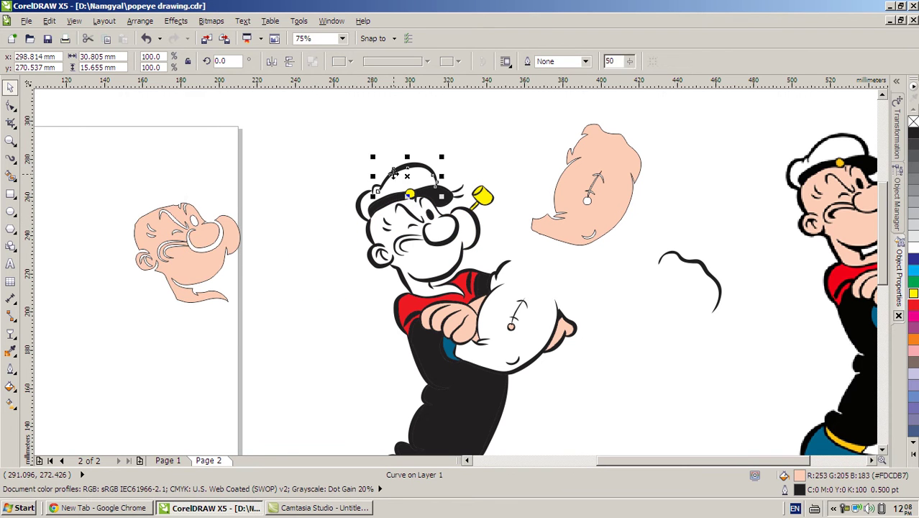
left_click_drag(384, 180, 284, 163)
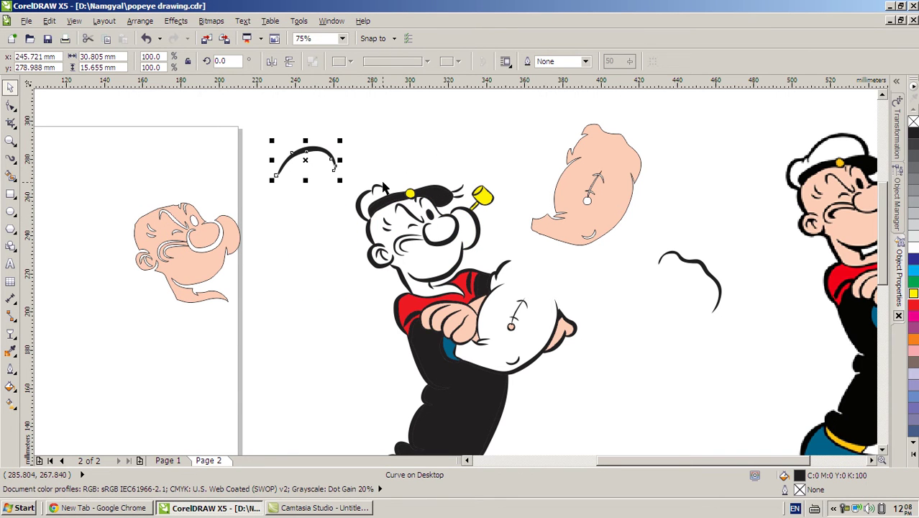
key("ctrl+z")
key("ctrl+z")
key("ctrl+z")
key("ctrl+z")
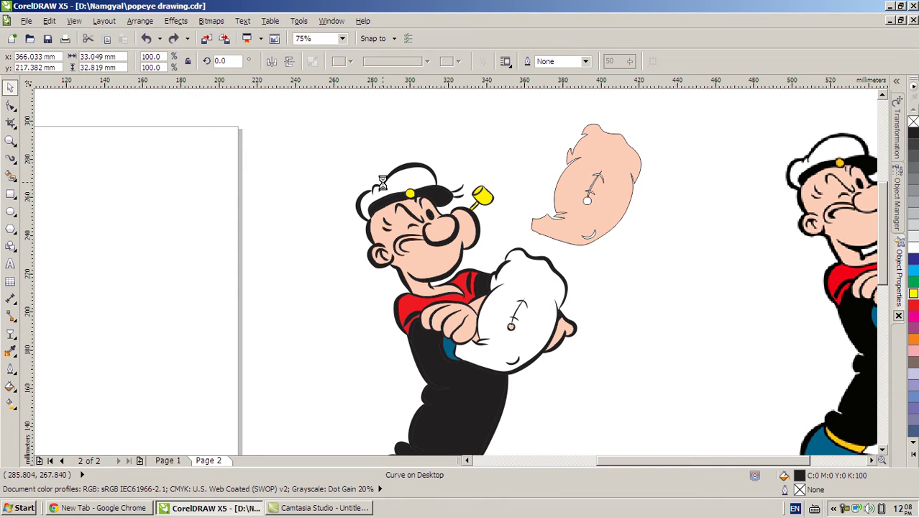
left_click(581, 205)
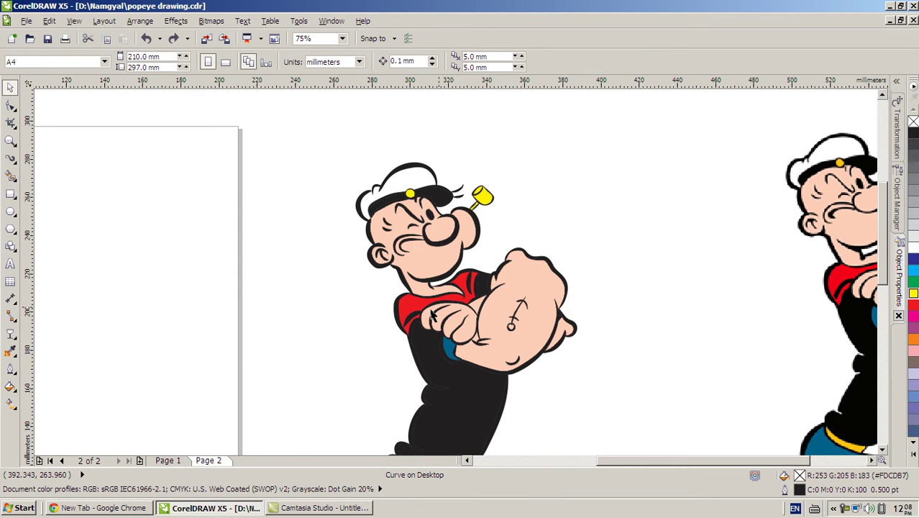
scroll(455, 272, "down", 2)
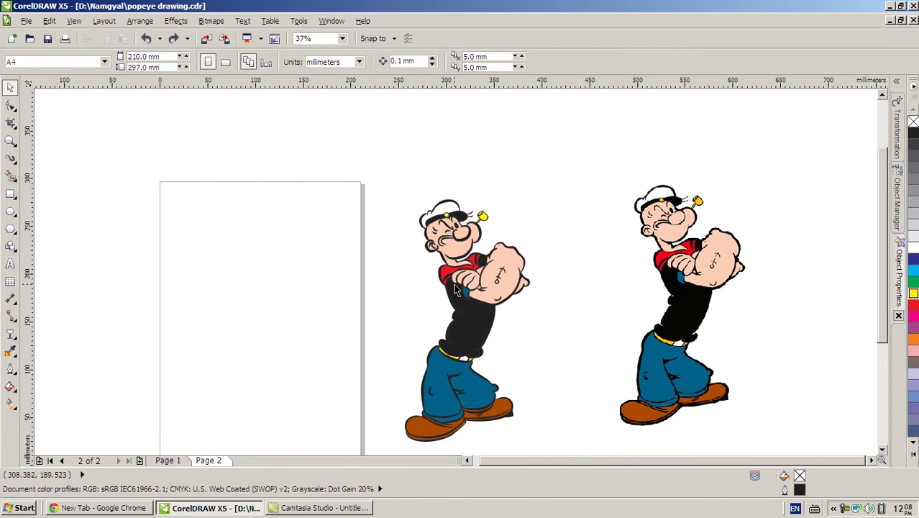
scroll(456, 280, "up", 2)
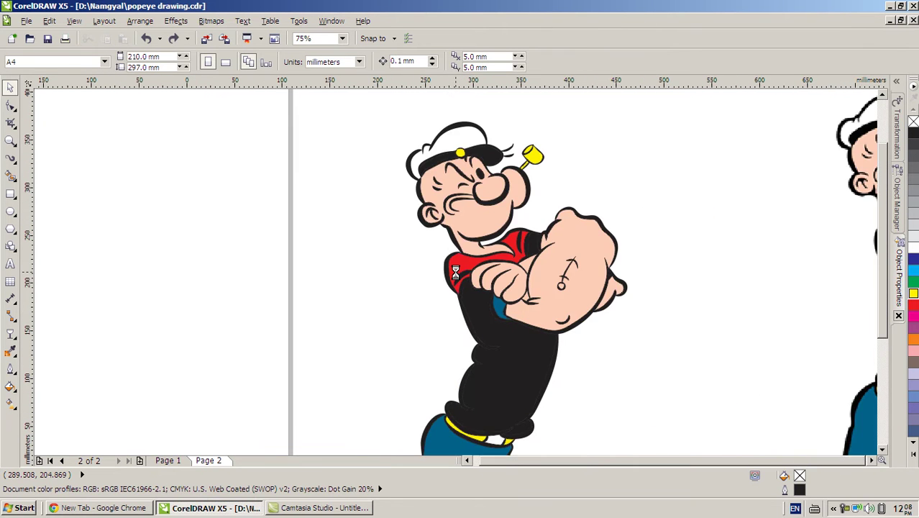
scroll(455, 271, "down", 2)
left_click_drag(417, 182, 573, 349)
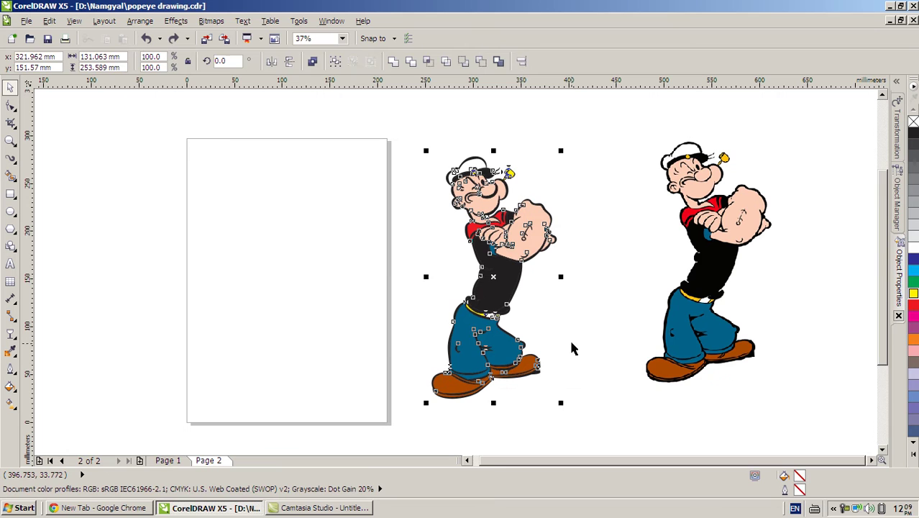
left_click(562, 331)
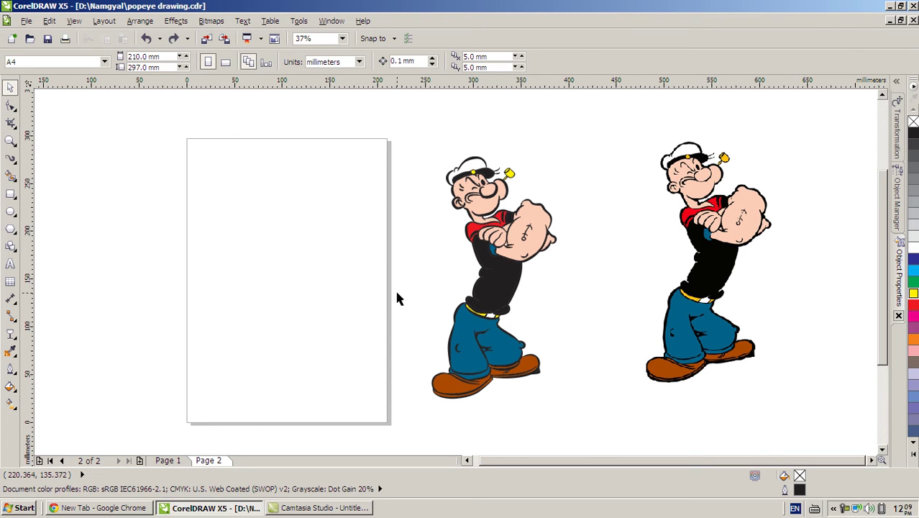
Step: Move the reference Popeye bitmap onto the A4 page beside the traced Popeye
left_click(703, 241)
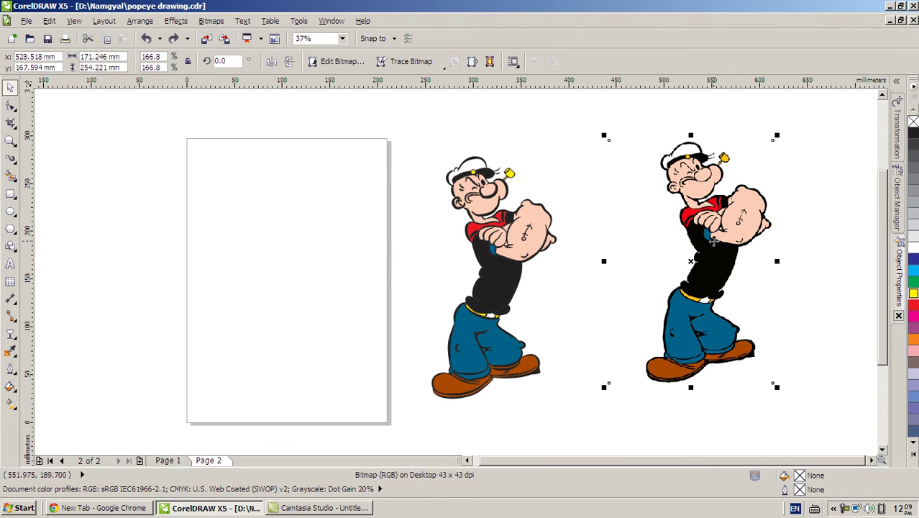
left_click_drag(703, 241, 304, 242)
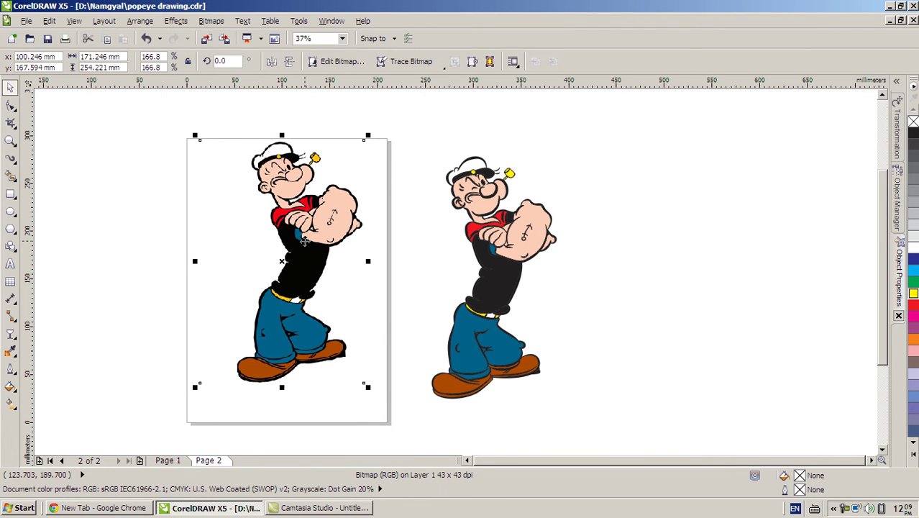
left_click_drag(304, 243, 277, 248)
left_click(159, 237)
left_click(301, 264)
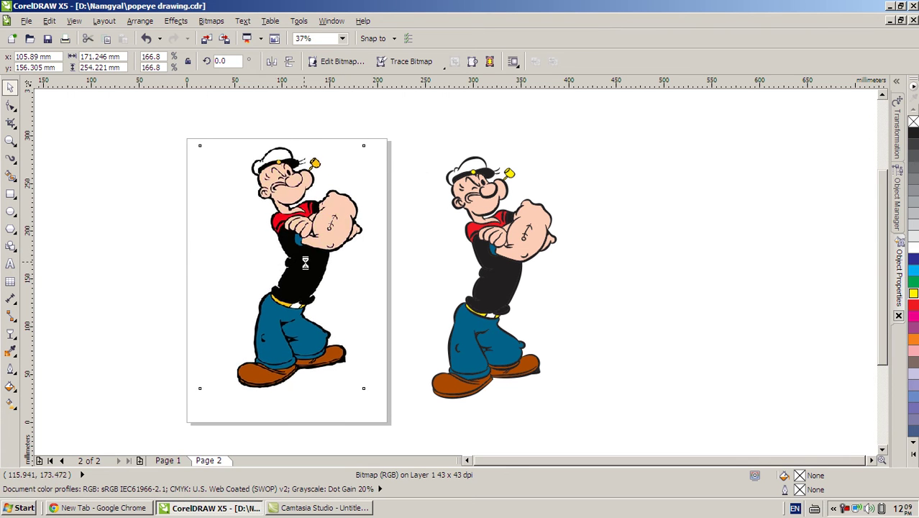
scroll(456, 272, "up", 2)
scroll(455, 271, "down", 4)
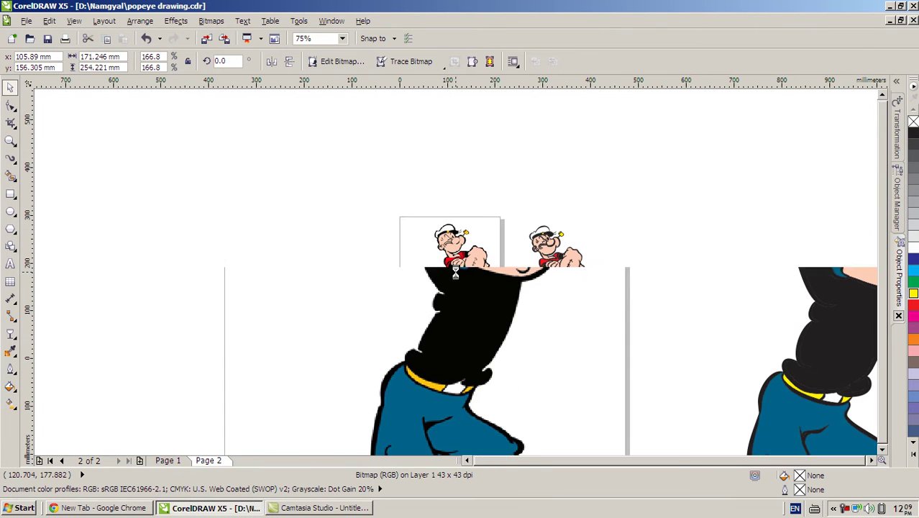
scroll(454, 272, "up", 2)
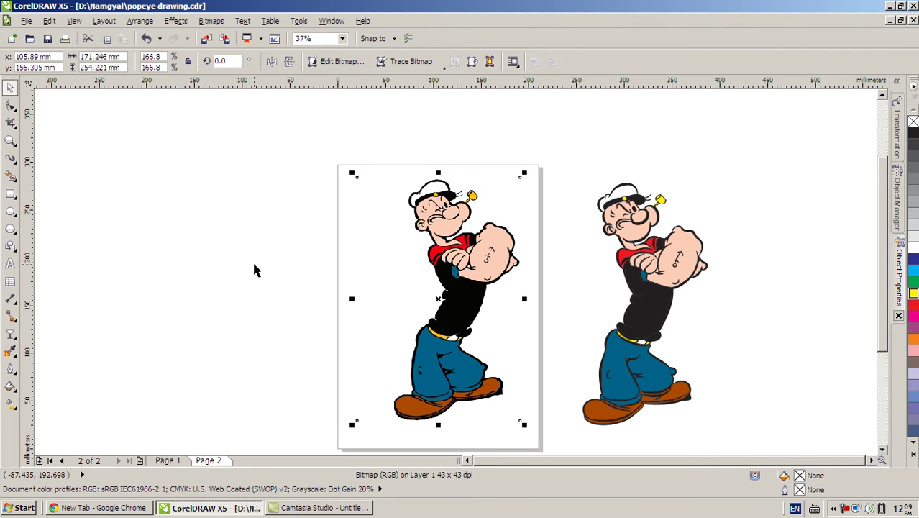
left_click(302, 269)
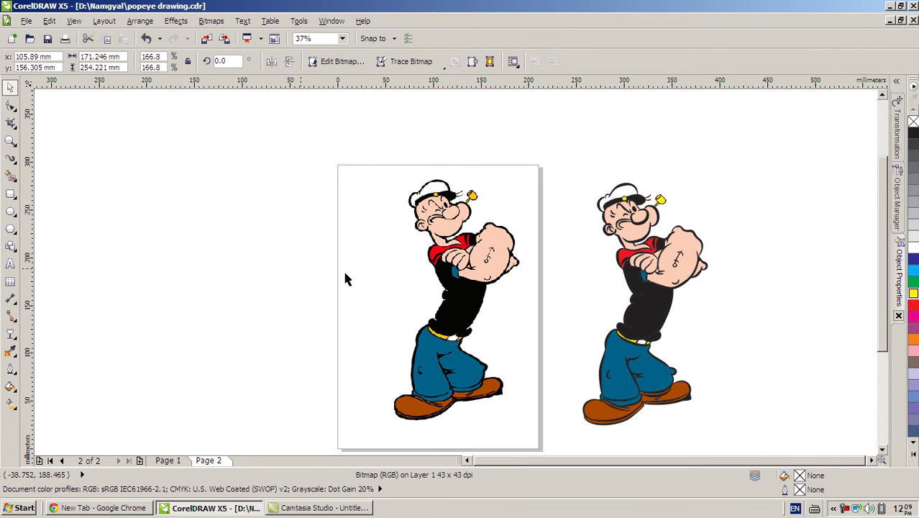
left_click_drag(304, 264, 285, 267)
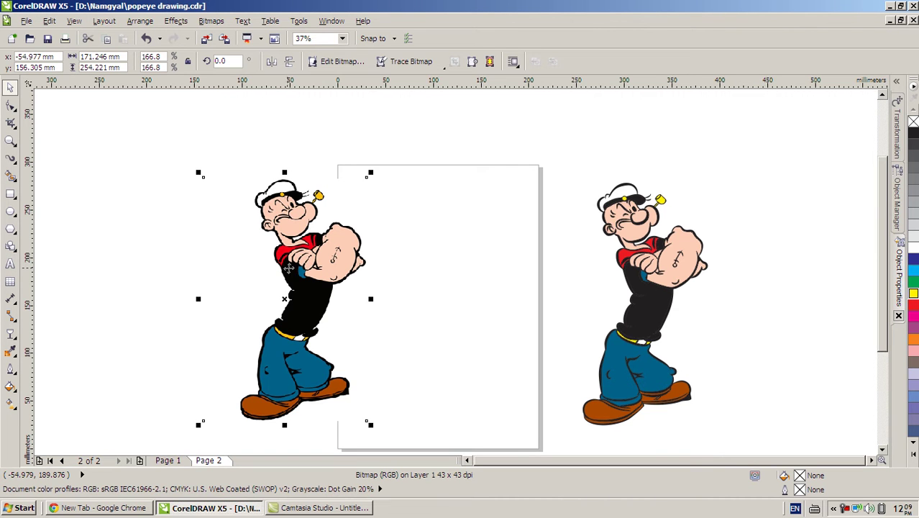
left_click_drag(288, 267, 469, 250)
left_click(361, 253)
Step: With the bitmap selected, open the interactive effects flyout (Blend, Contour, Drop Shadow, Transparency)
left_click(279, 210)
left_click(449, 232)
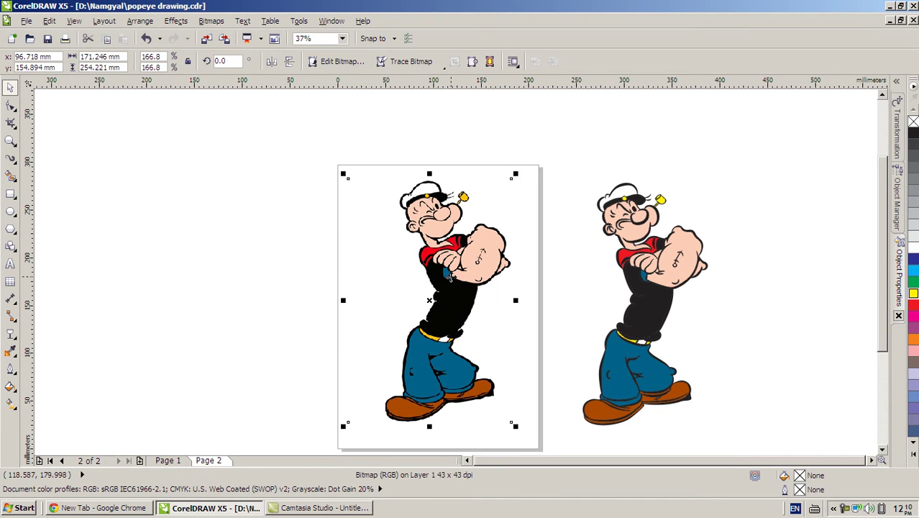
scroll(450, 277, "up", 1)
scroll(455, 298, "down", 2)
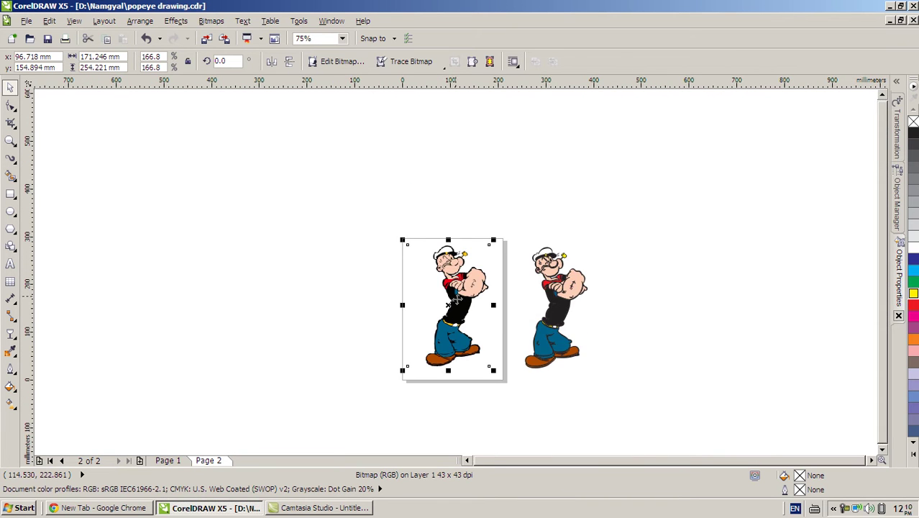
scroll(455, 299, "up", 1)
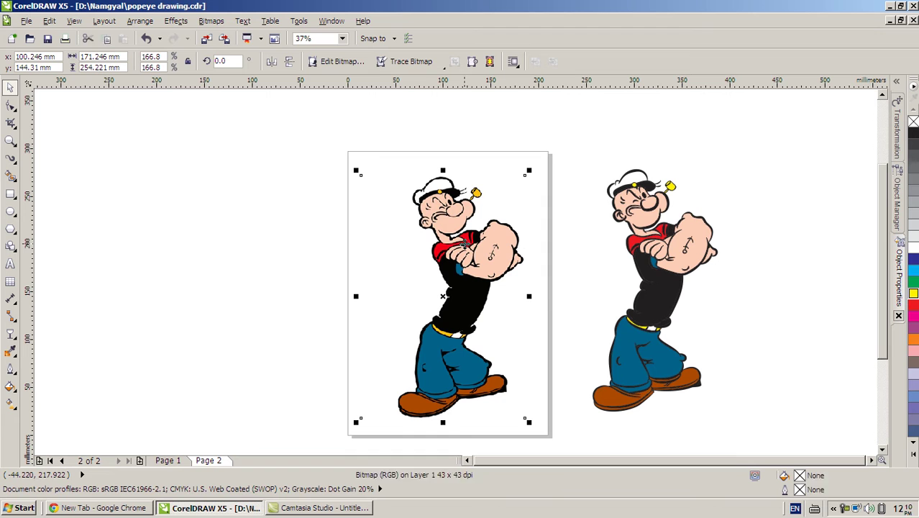
left_click(10, 338)
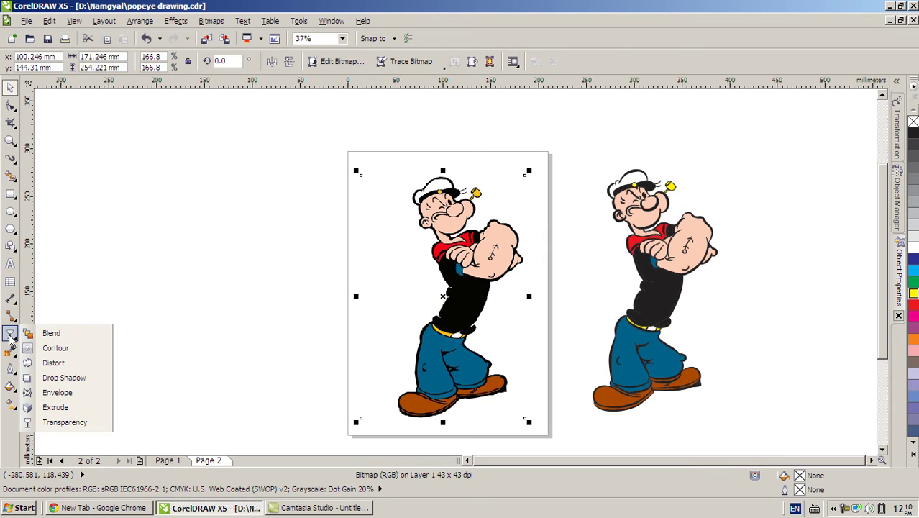
Step: Apply Uniform transparency to the Popeye bitmap and raise the rate to 62
left_click(50, 424)
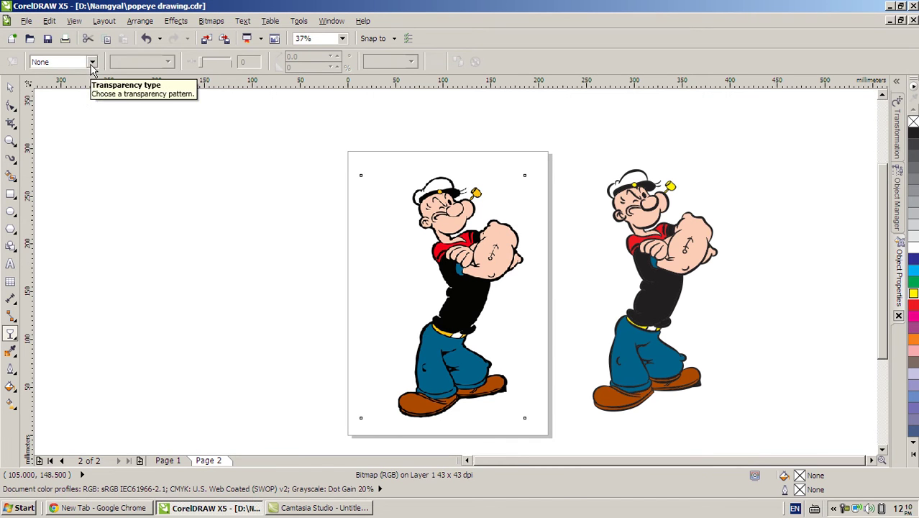
left_click(91, 62)
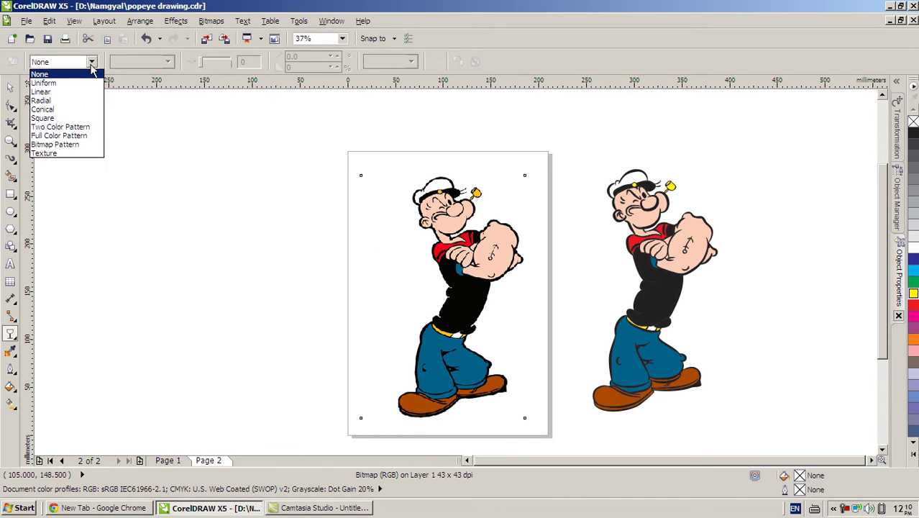
left_click(59, 86)
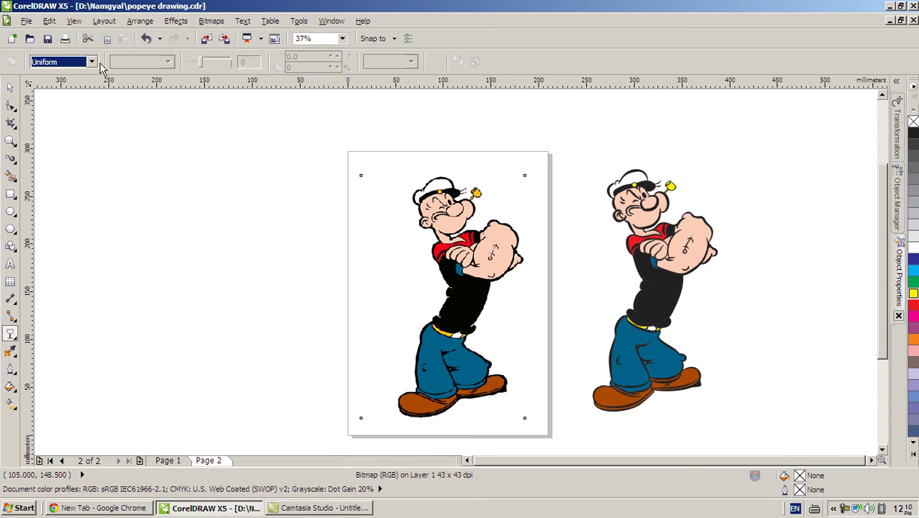
left_click(460, 250)
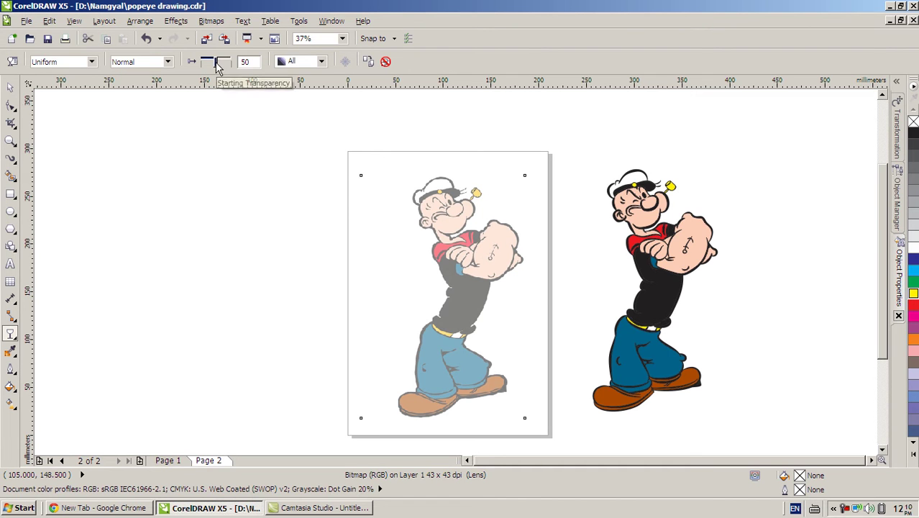
mouse_move(219, 63)
left_mouse_down()
mouse_move(227, 63)
mouse_move(220, 60)
left_mouse_up()
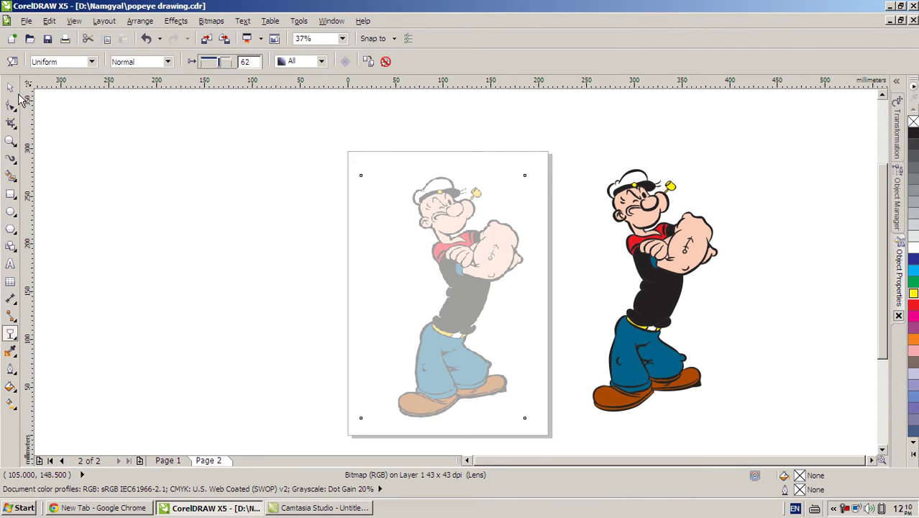
Step: Lock the faded Popeye bitmap through its right-click menu, then deselect it
left_click(10, 87)
left_click(309, 213)
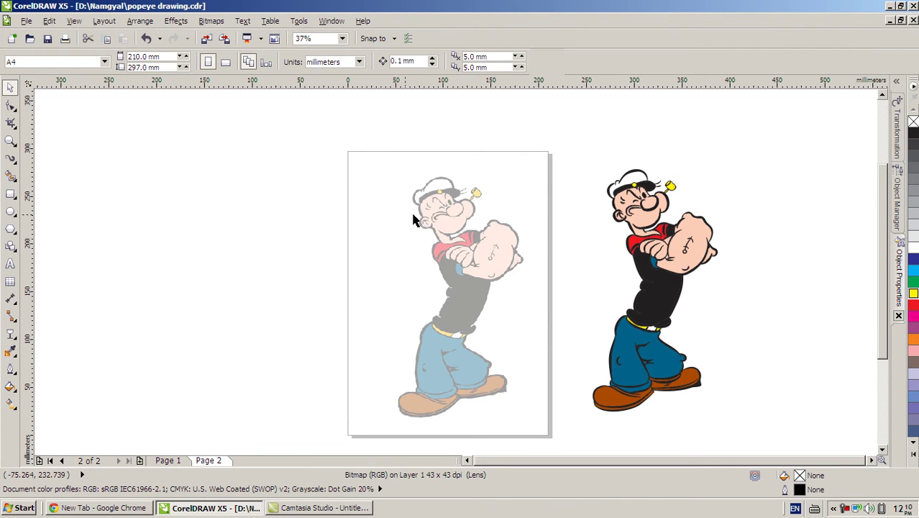
left_click(443, 234)
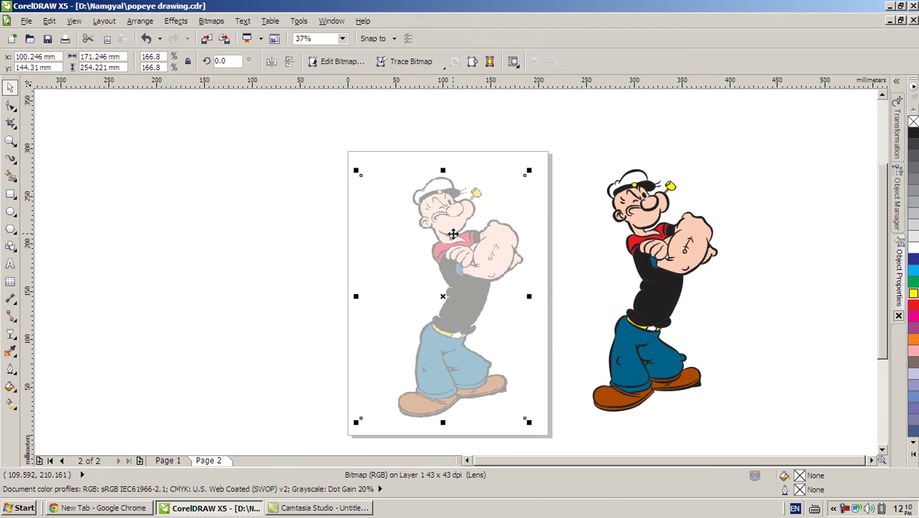
right_click(452, 235)
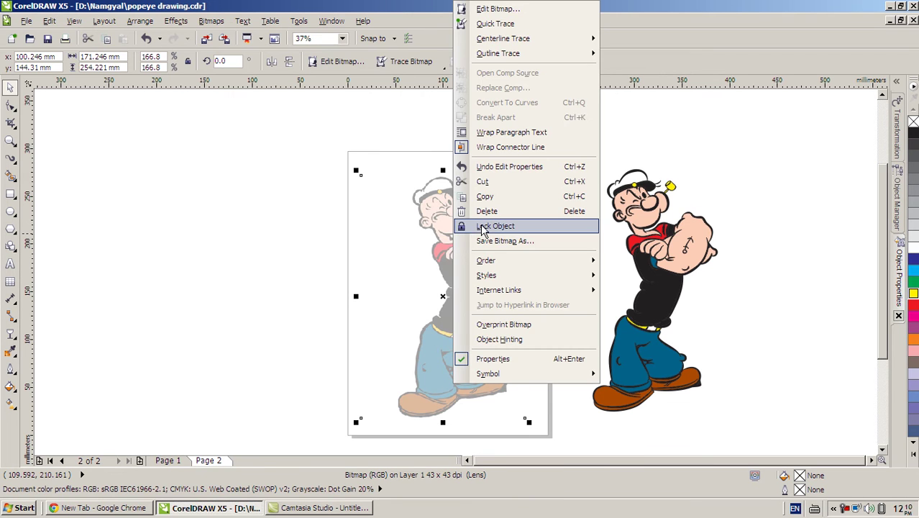
left_click(487, 227)
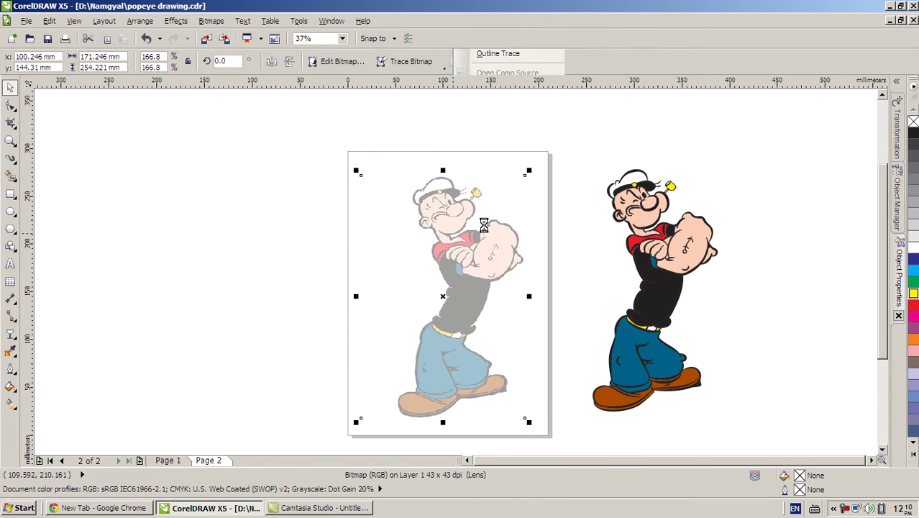
left_click(275, 250)
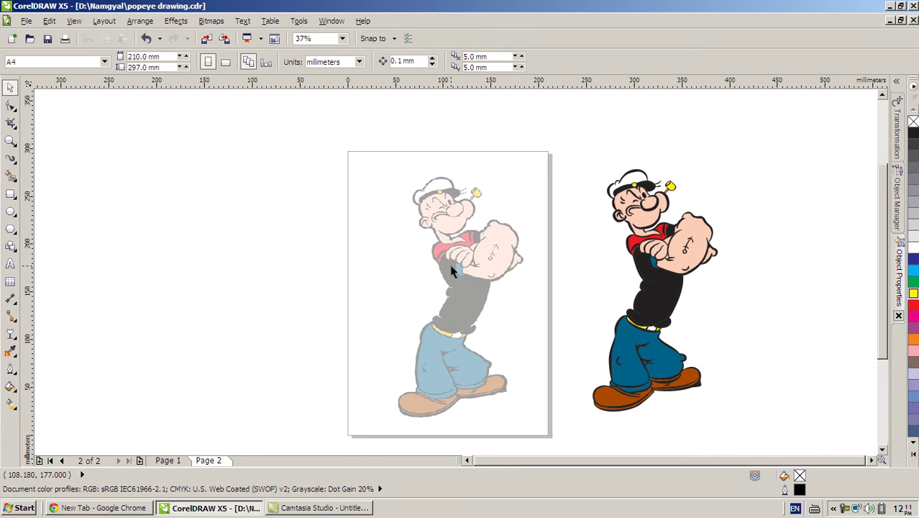
Step: Recheck the bitmap's lock options without unlocking it, and deselect
left_click(443, 219)
right_click(451, 234)
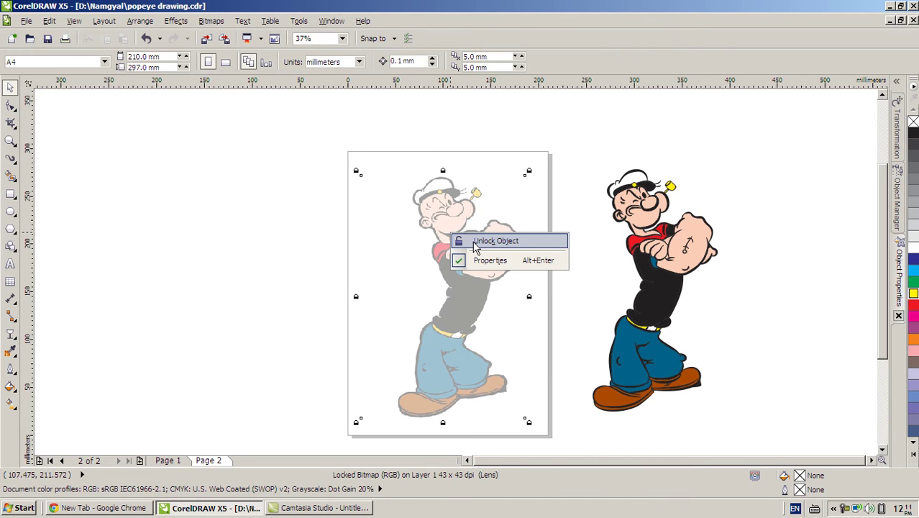
left_click(231, 258)
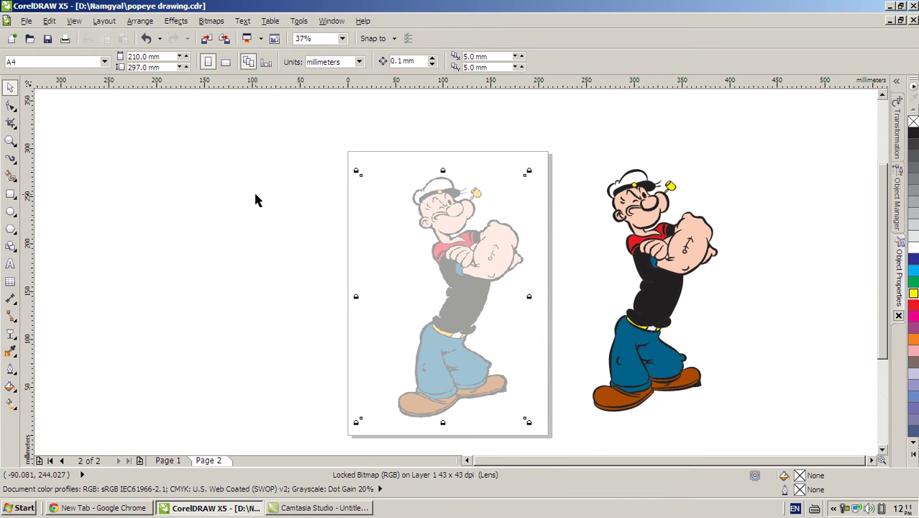
left_click(232, 260)
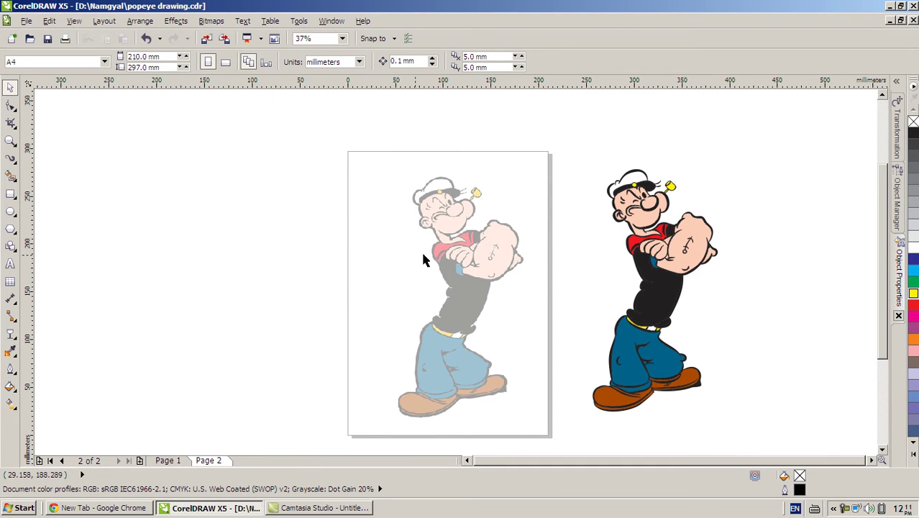
Step: Switch to the Artistic Media tool and open the preset brush stroke list
left_click(12, 159)
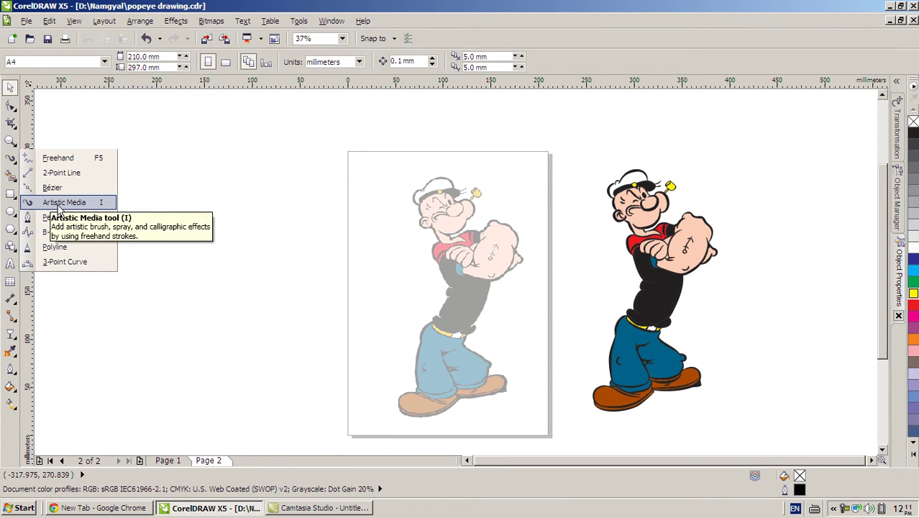
left_click(59, 204)
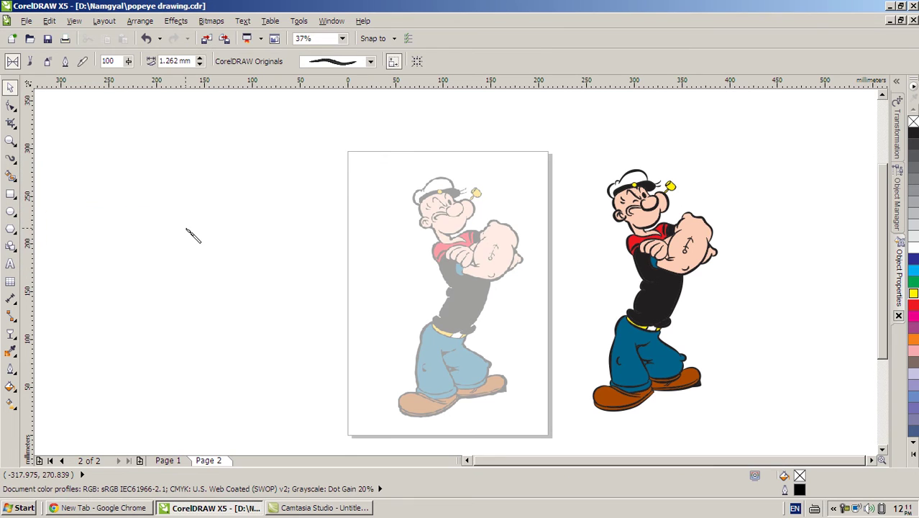
left_click(370, 62)
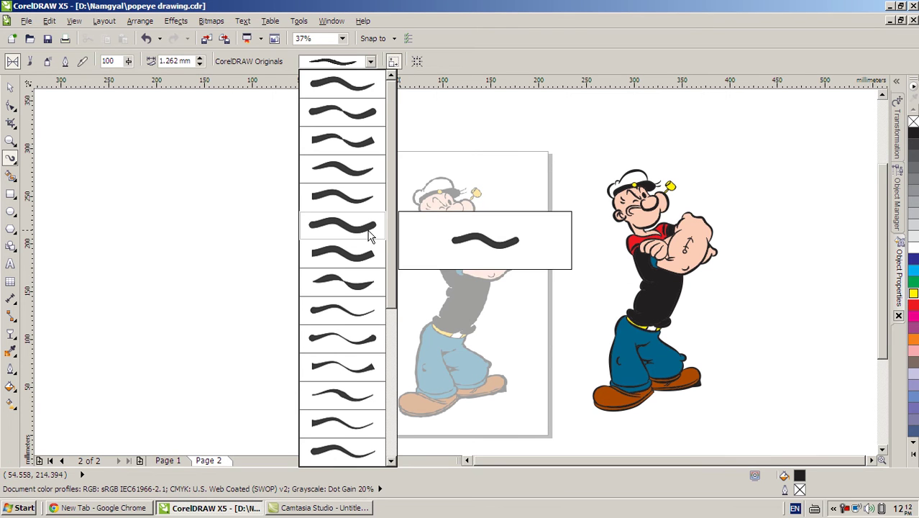
Step: Pick a tapered brush, draw a practice curve, and widen it to 6.262 mm
left_click(343, 171)
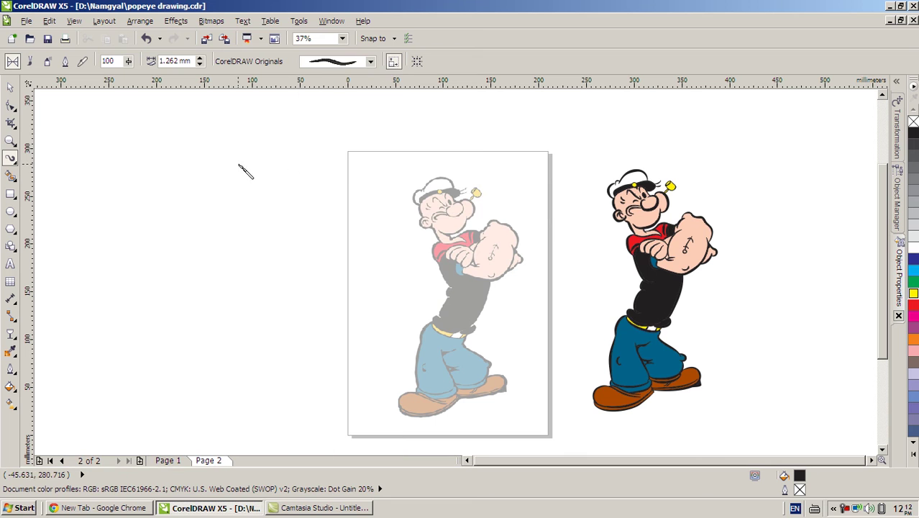
left_click_drag(193, 174, 210, 344)
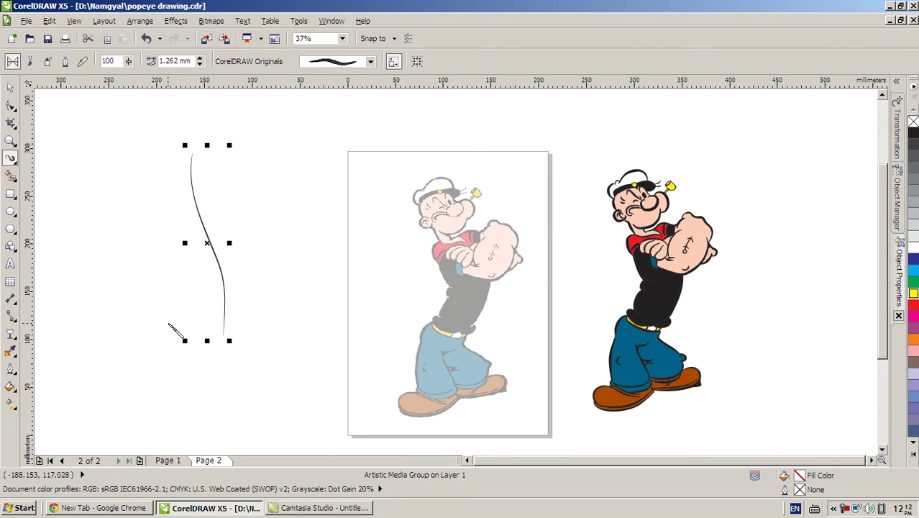
left_click(188, 60)
left_click(189, 61)
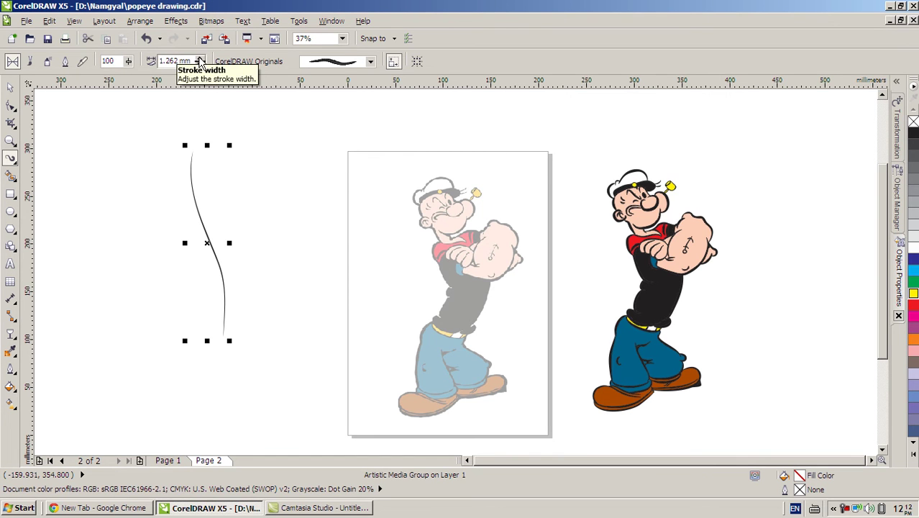
left_click(200, 59)
left_click(199, 59)
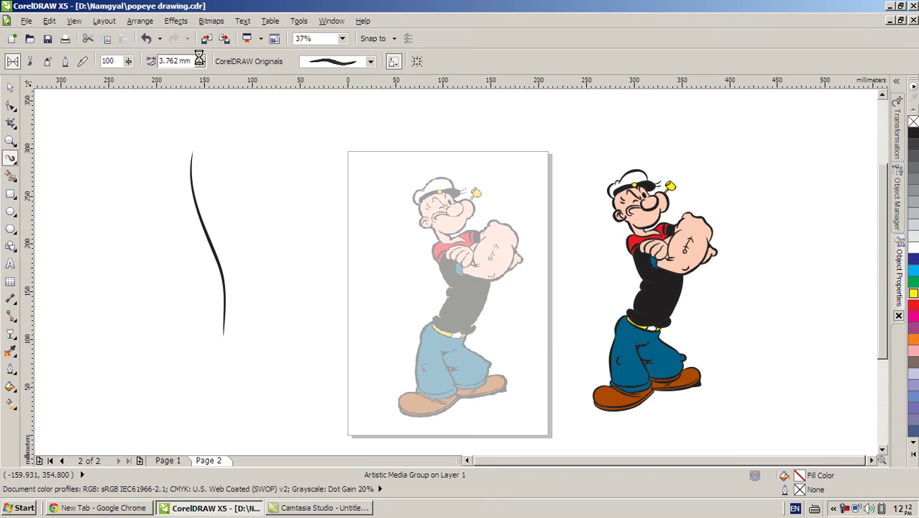
left_click(199, 59)
left_click(199, 59)
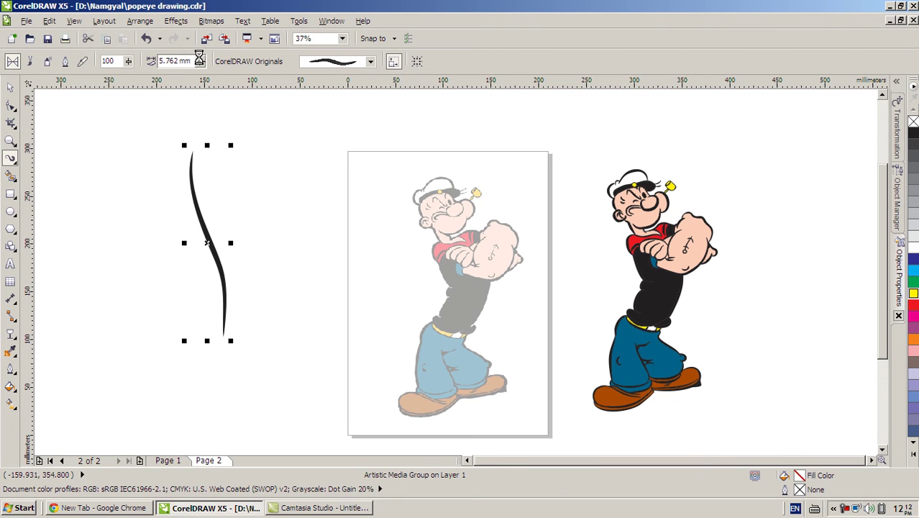
left_click(199, 59)
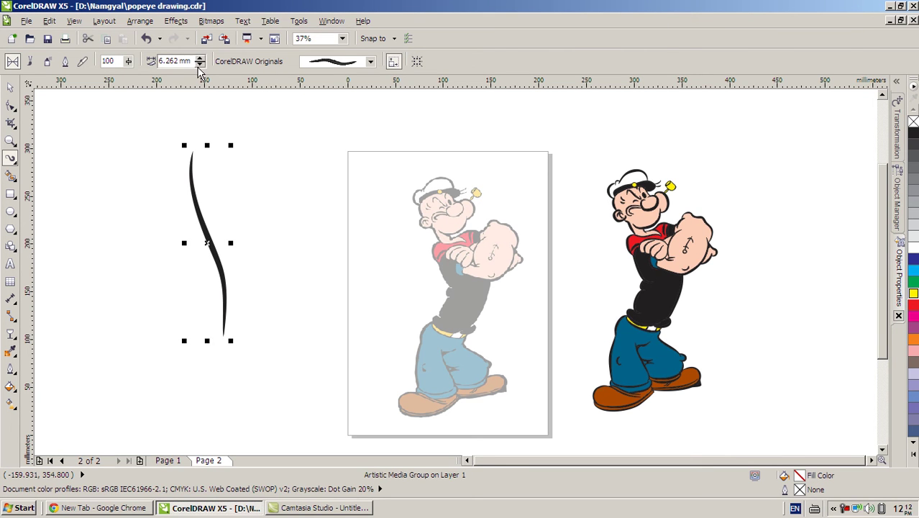
Step: Draw several more crossing practice brush strokes on the blank canvas
mouse_move(237, 183)
left_mouse_down()
mouse_move(311, 246)
mouse_move(313, 271)
left_mouse_up()
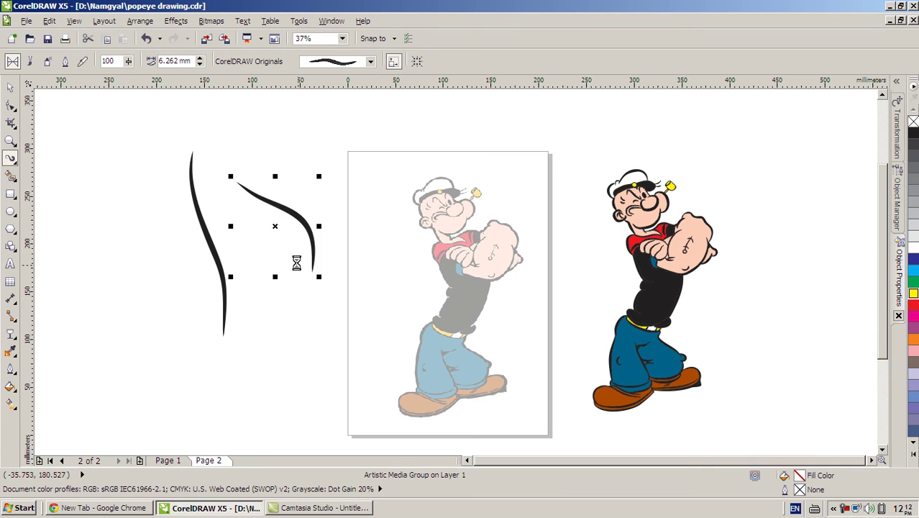
scroll(306, 241, "up", 2)
mouse_move(537, 185)
left_mouse_down()
mouse_move(410, 227)
mouse_move(384, 290)
left_mouse_up()
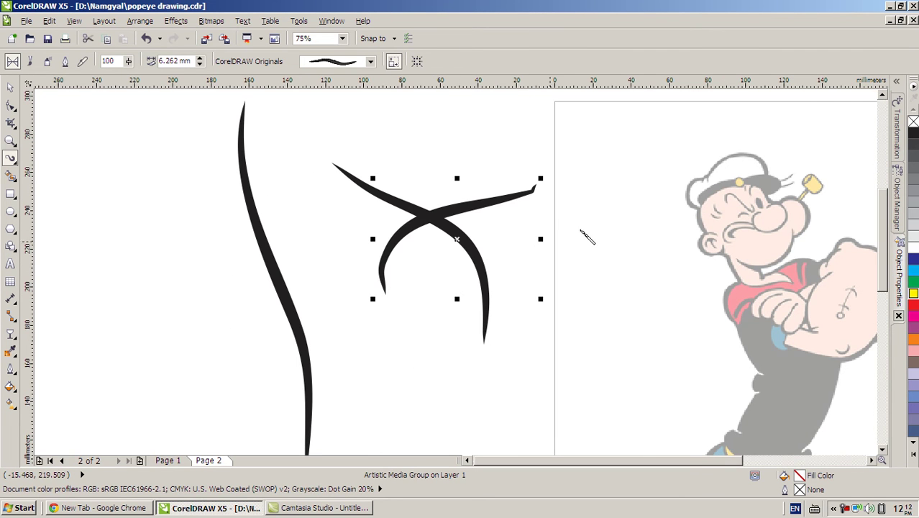
mouse_move(555, 136)
left_mouse_down()
mouse_move(517, 157)
mouse_move(375, 205)
mouse_move(322, 280)
left_mouse_up()
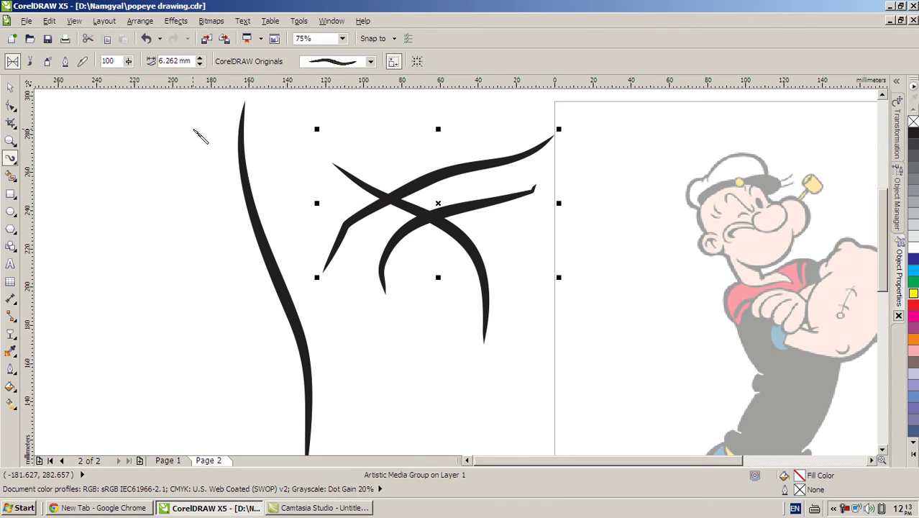
mouse_move(193, 130)
left_mouse_down()
mouse_move(291, 269)
mouse_move(293, 316)
left_mouse_up()
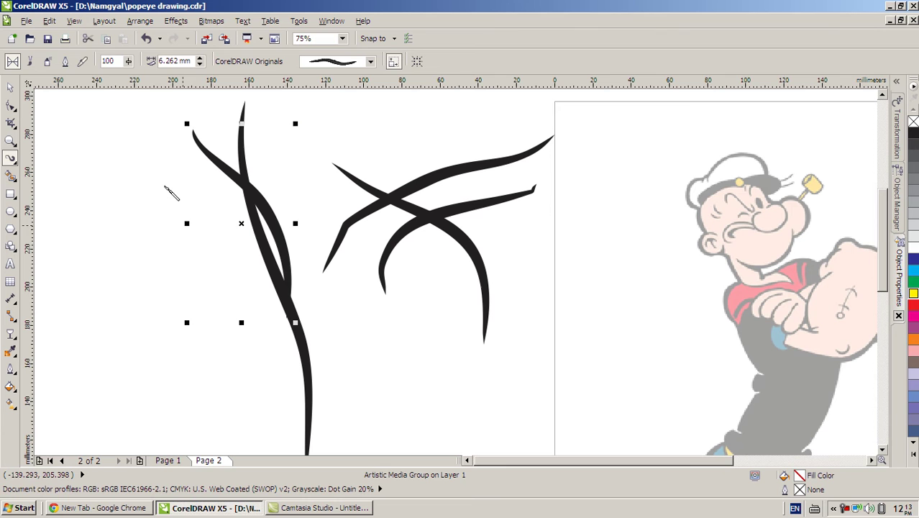
mouse_move(143, 169)
left_mouse_down()
mouse_move(161, 218)
mouse_move(223, 311)
left_mouse_up()
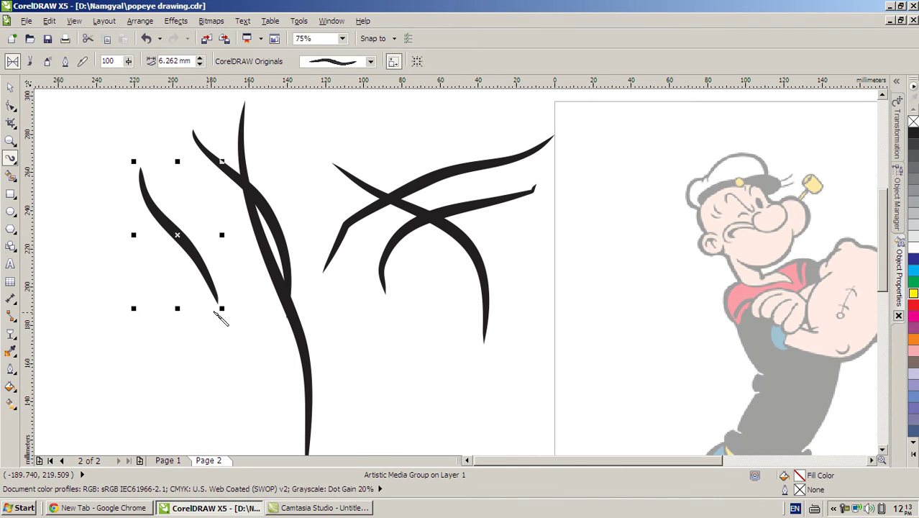
scroll(471, 282, "down", 3)
scroll(539, 286, "up", 2)
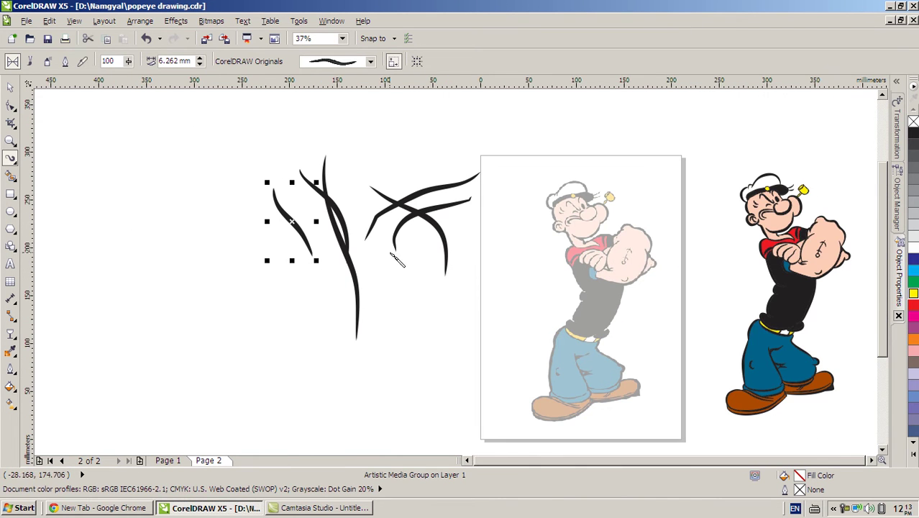
left_click_drag(384, 142, 366, 236)
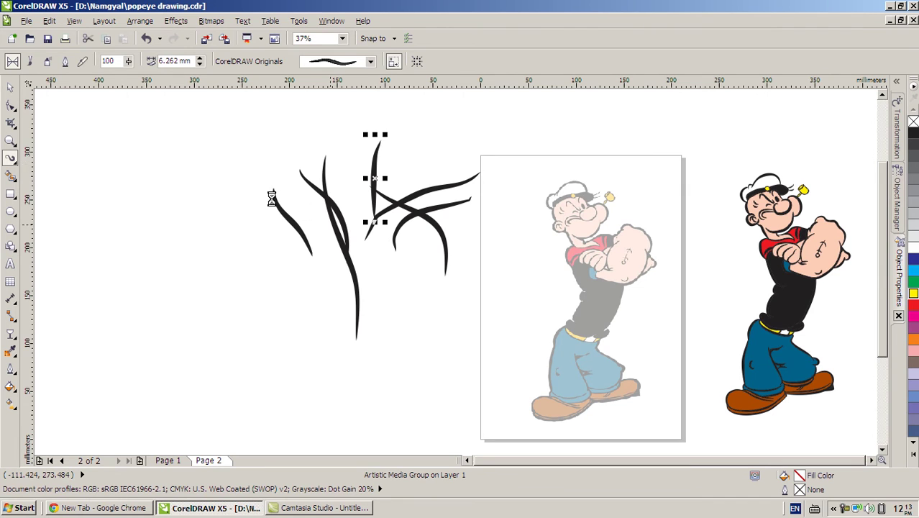
Step: Marquee-select the practice strokes and delete them in two batches
left_click(10, 87)
left_click(141, 162)
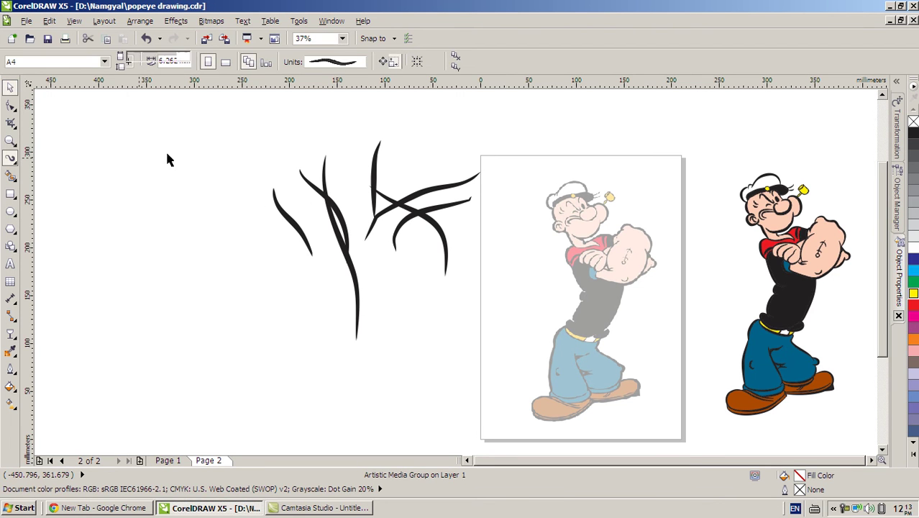
mouse_move(224, 127)
left_mouse_down()
mouse_move(263, 148)
mouse_move(453, 322)
mouse_move(444, 367)
left_mouse_up()
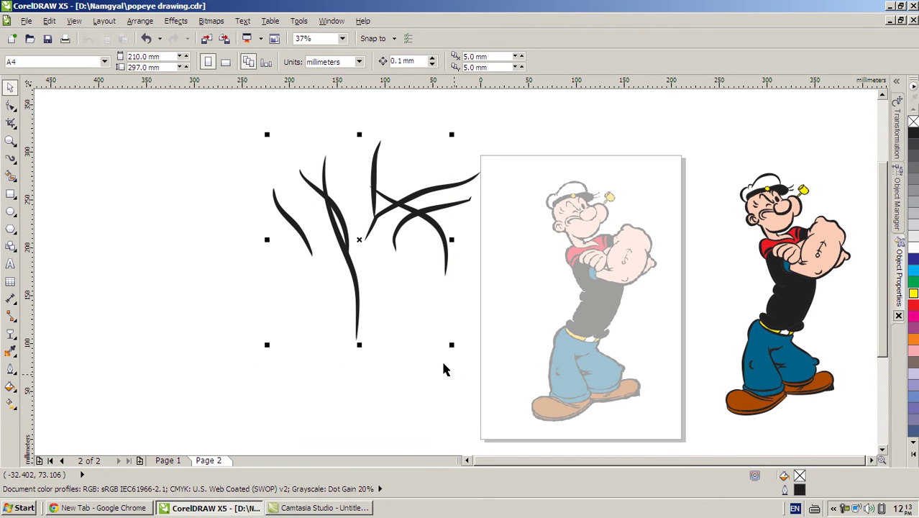
key("Delete")
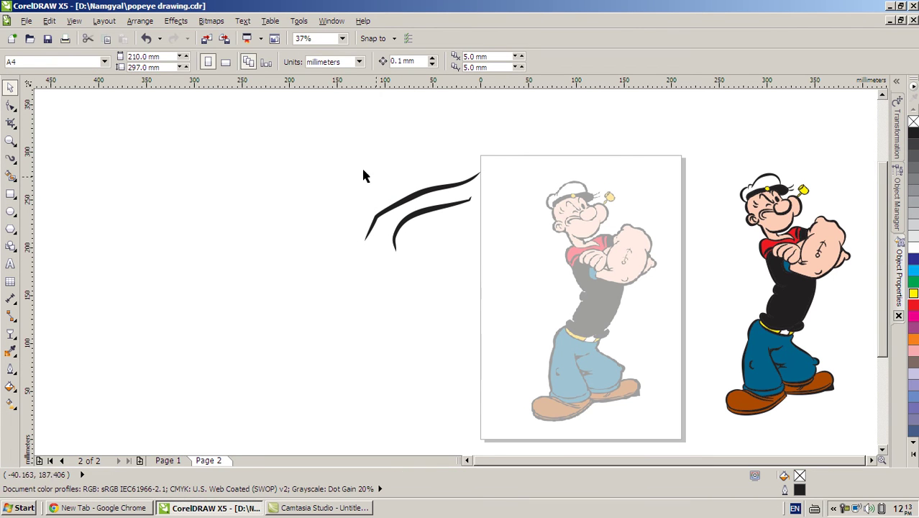
mouse_move(322, 159)
left_mouse_down()
mouse_move(484, 246)
mouse_move(498, 298)
left_mouse_up()
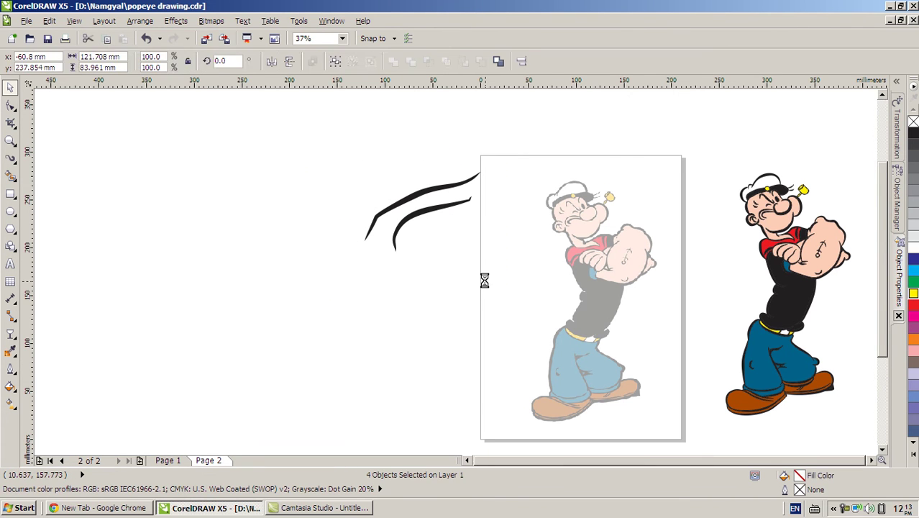
key("Delete")
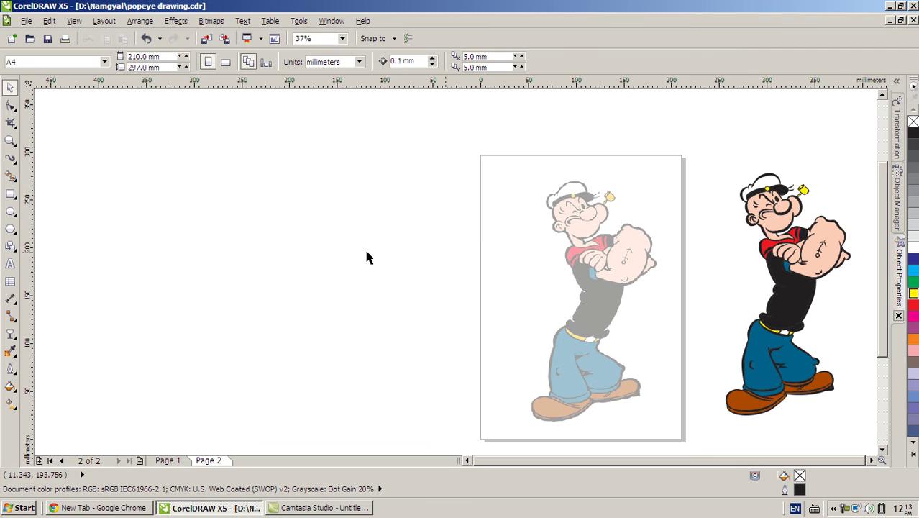
Step: Zoom onto the head and brush a tapered stroke over the top curve of Popeye's cap
left_click(11, 159)
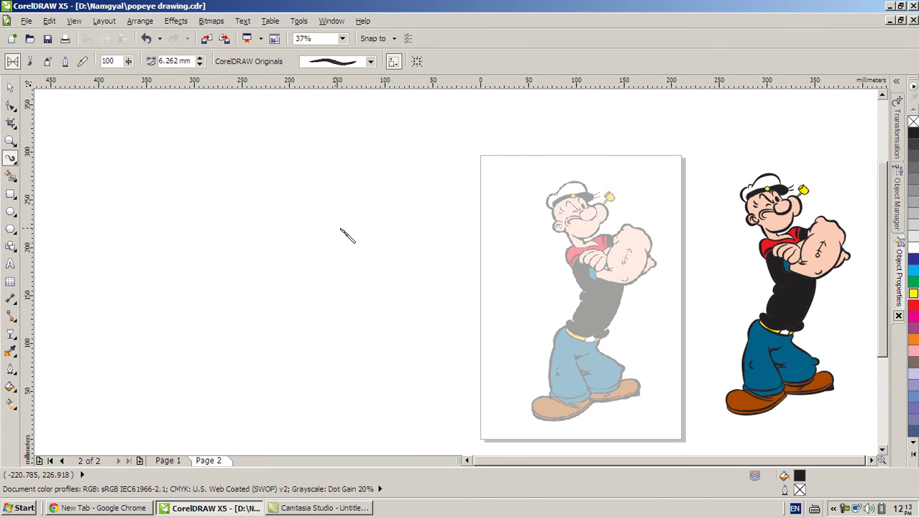
scroll(586, 215, "up", 3)
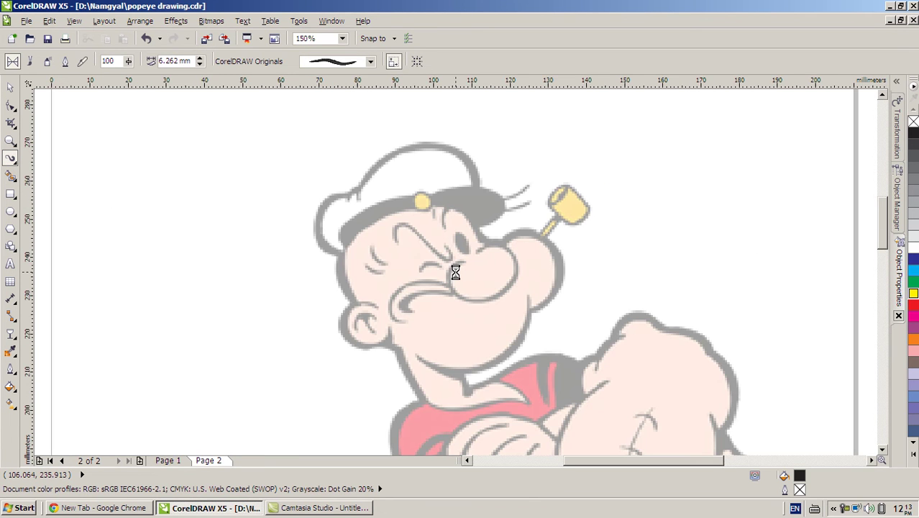
scroll(455, 271, "down", 2)
scroll(459, 275, "up", 1)
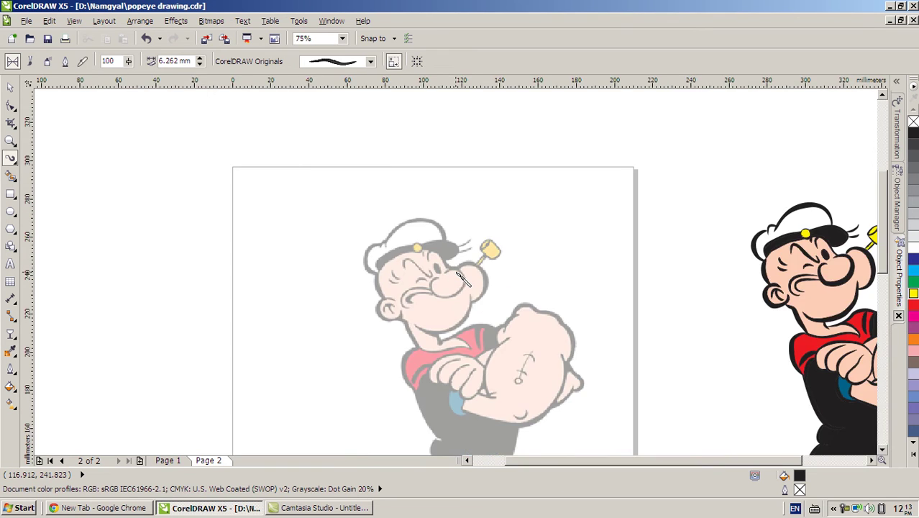
scroll(458, 273, "up", 1)
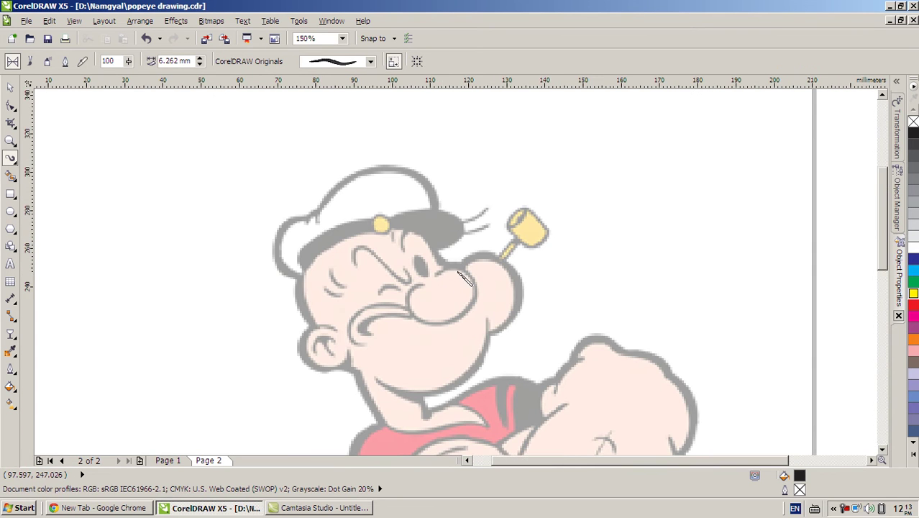
scroll(464, 273, "down", 1)
scroll(464, 273, "up", 1)
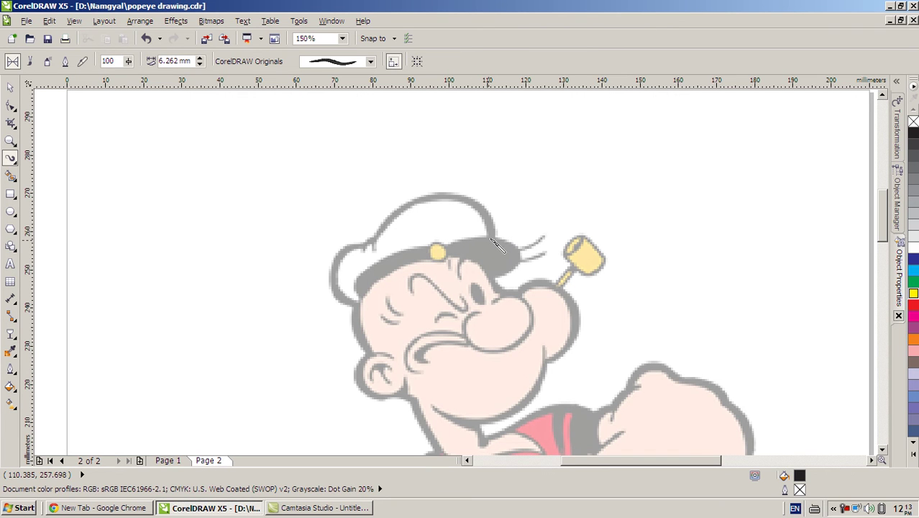
mouse_move(461, 205)
left_mouse_down()
mouse_move(427, 195)
mouse_move(401, 205)
mouse_move(374, 256)
left_mouse_up()
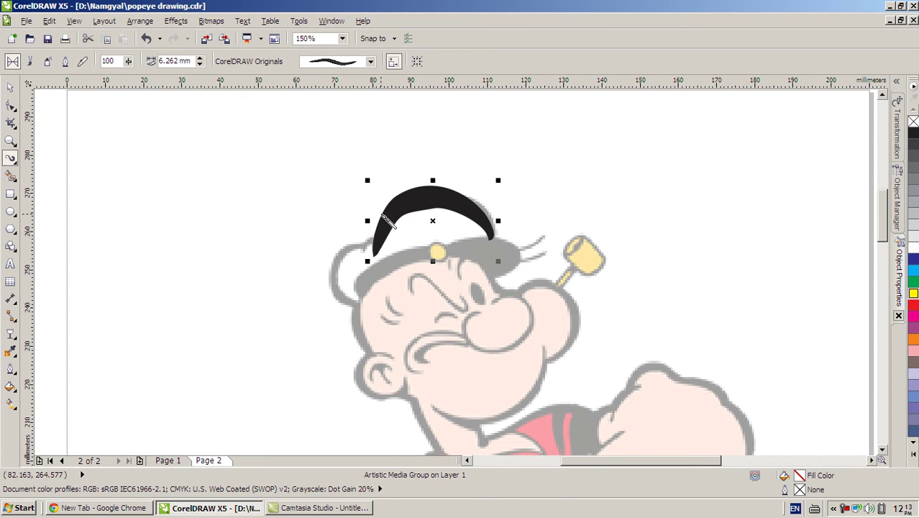
Step: Reduce the cap stroke's width to 2.262 mm
left_click(200, 64)
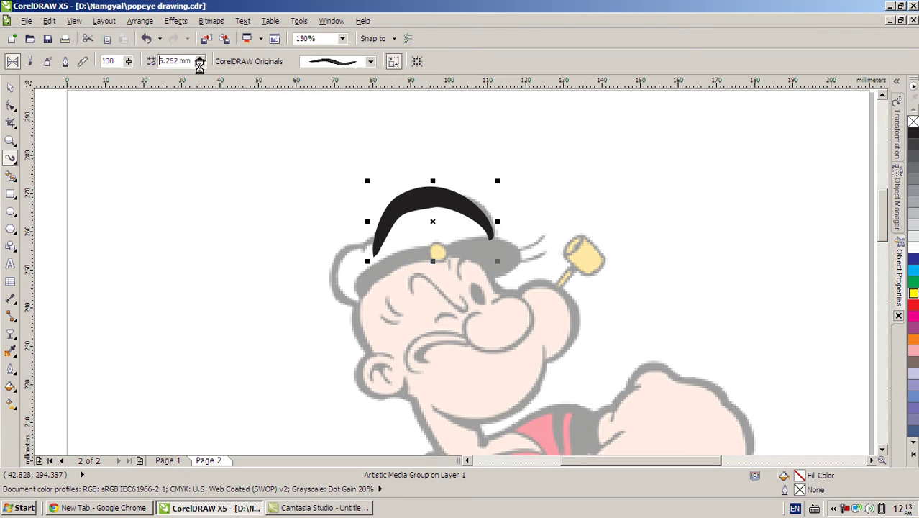
left_click(200, 64)
left_click(200, 64)
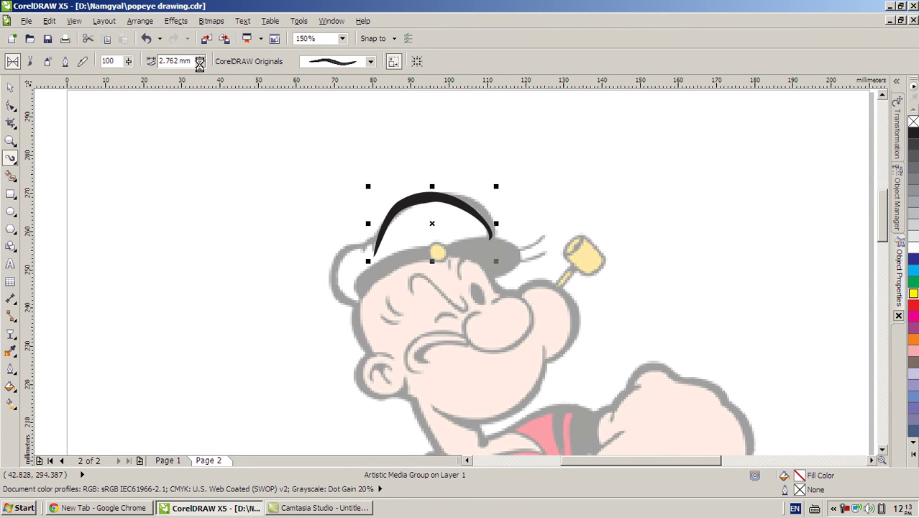
left_click(200, 64)
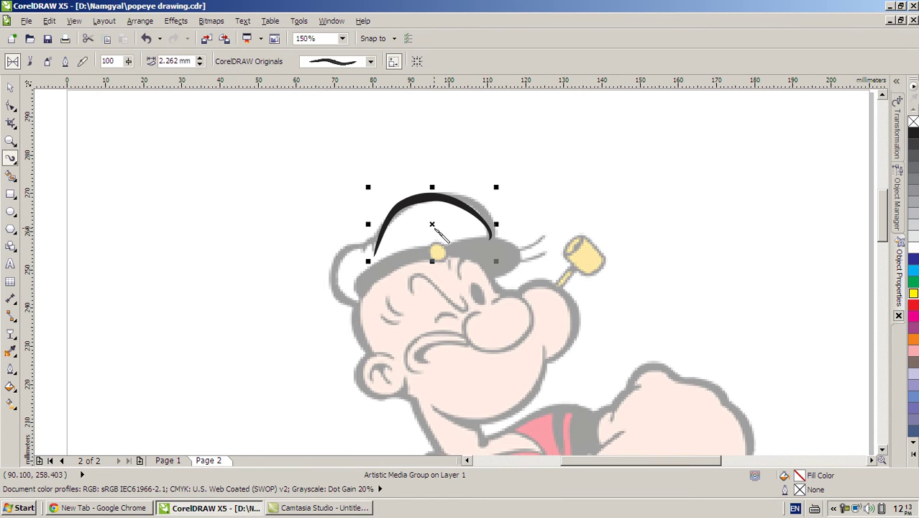
Step: Redraw the cap top as a thinner stroke and add a small curl at its left end
key("Delete")
mouse_move(487, 230)
left_mouse_down()
mouse_move(491, 239)
mouse_move(459, 204)
mouse_move(431, 200)
mouse_move(396, 215)
mouse_move(374, 257)
left_mouse_up()
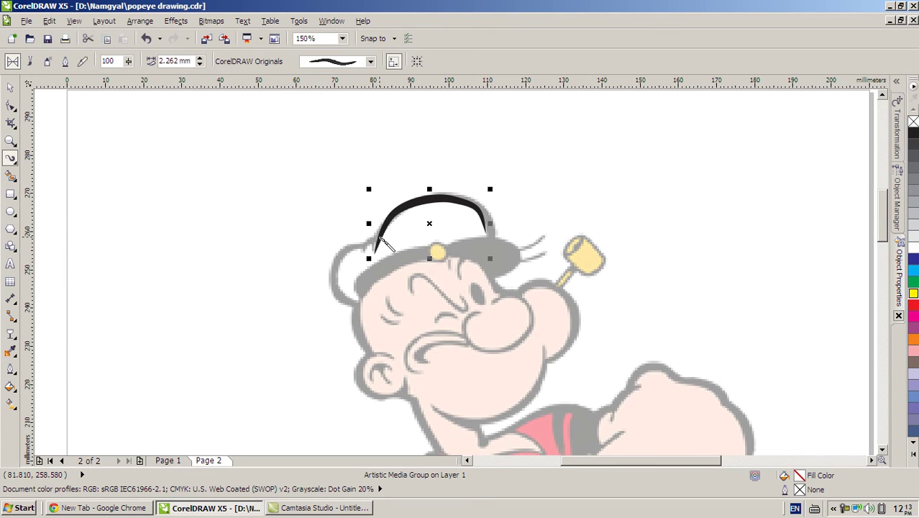
key("Escape")
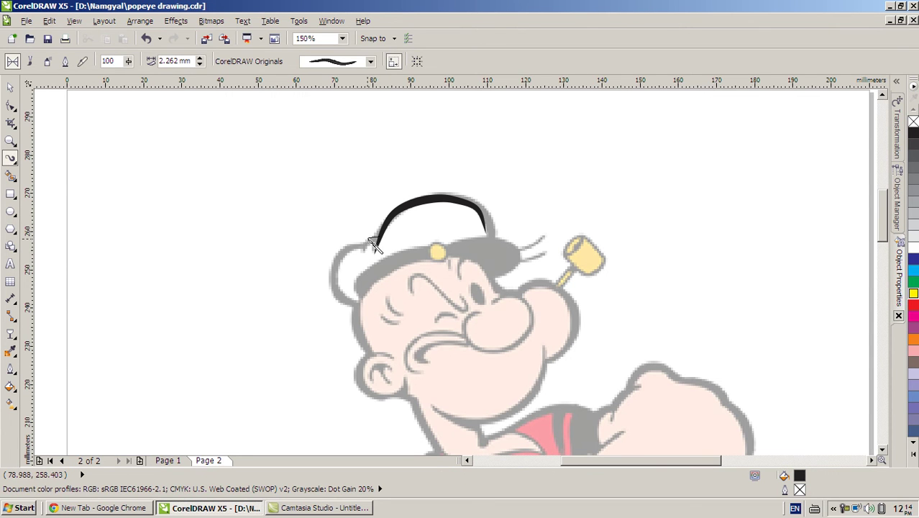
left_click_drag(368, 248, 369, 253)
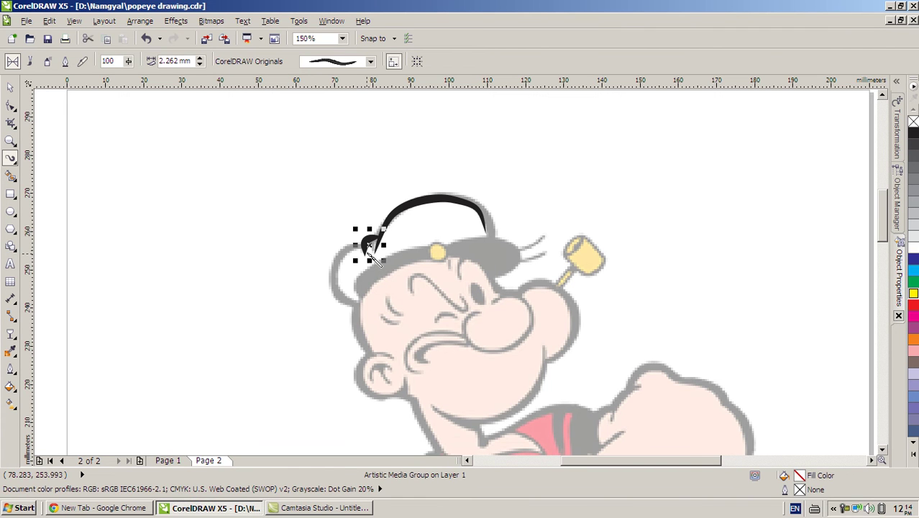
key("Escape")
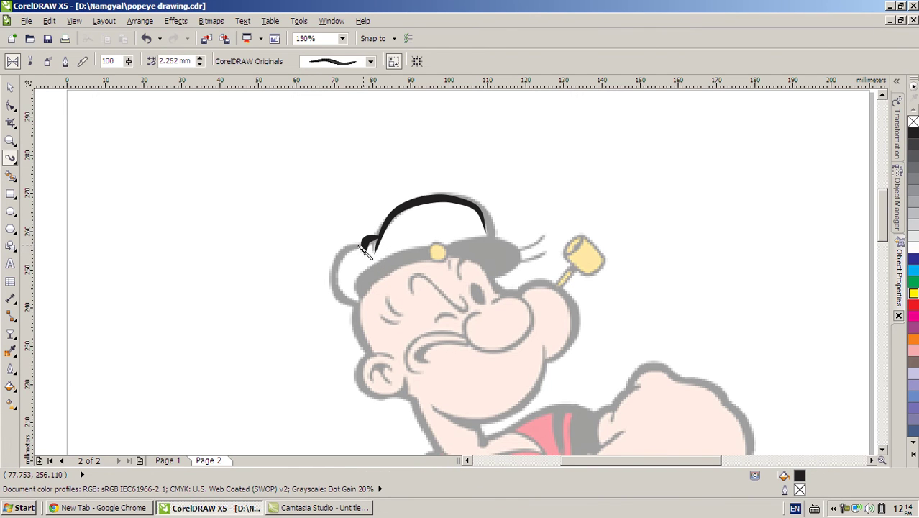
Step: Trace the cap's left side, the face edge, the cap edges and the brim toward the badge
mouse_move(363, 247)
left_mouse_down()
mouse_move(343, 249)
mouse_move(334, 267)
mouse_move(336, 289)
mouse_move(364, 310)
left_mouse_up()
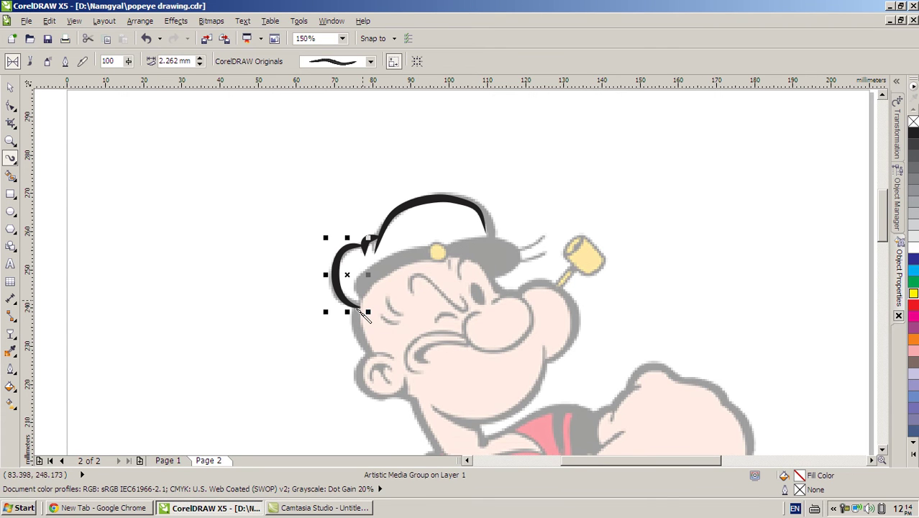
left_click_drag(363, 309, 371, 357)
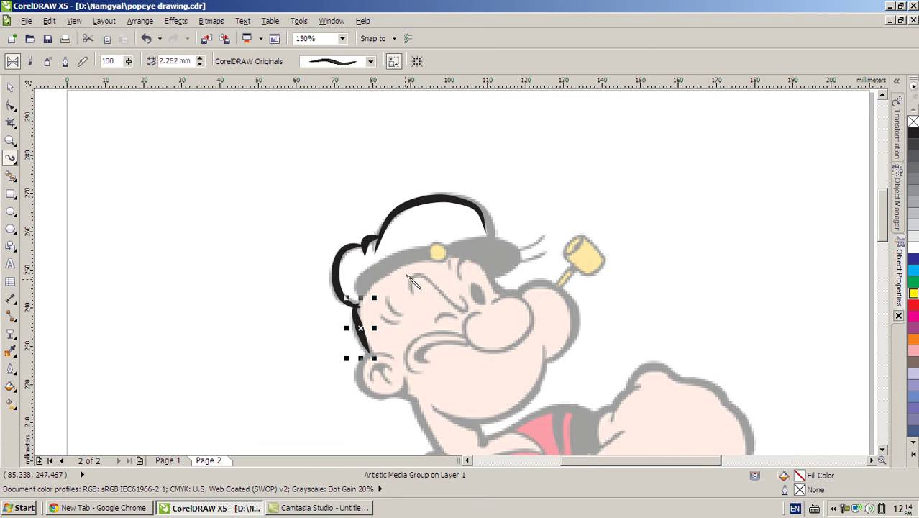
mouse_move(434, 256)
left_mouse_down()
mouse_move(375, 279)
mouse_move(360, 313)
left_mouse_up()
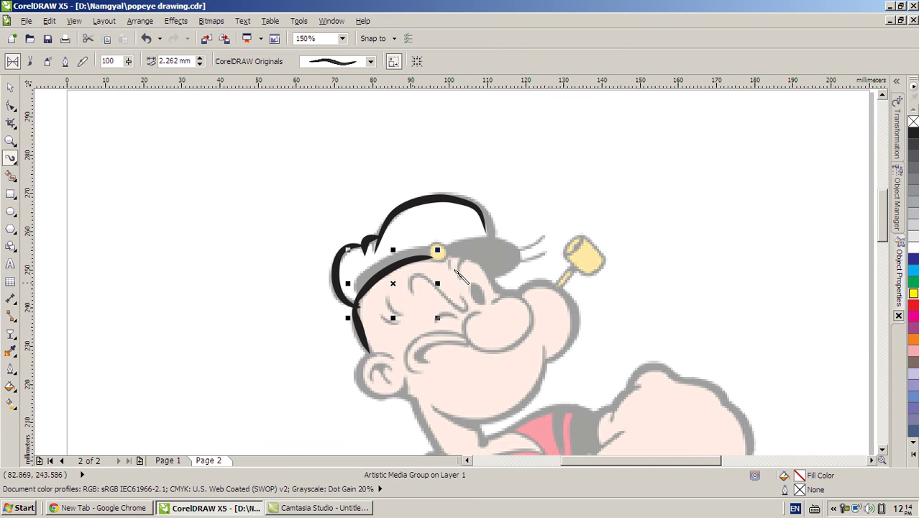
left_click_drag(445, 256, 516, 294)
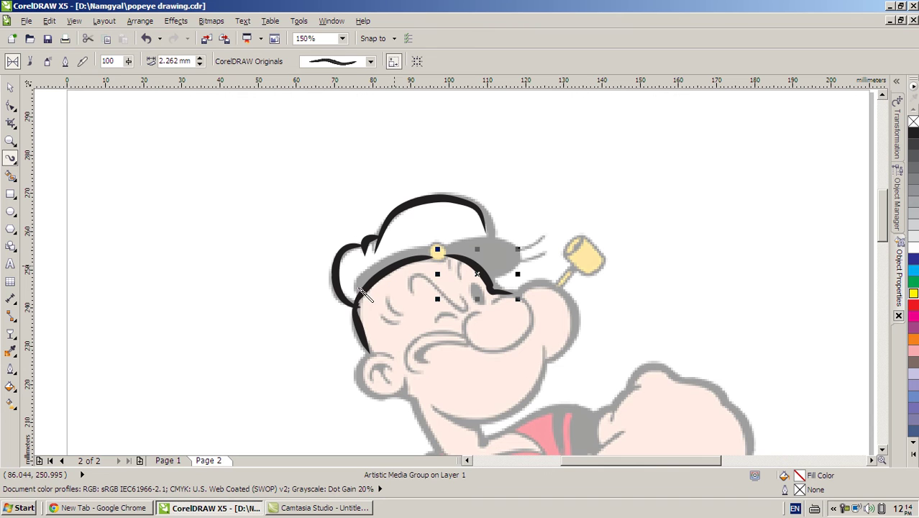
mouse_move(358, 291)
left_mouse_down()
mouse_move(389, 264)
mouse_move(437, 247)
left_mouse_up()
key("Escape")
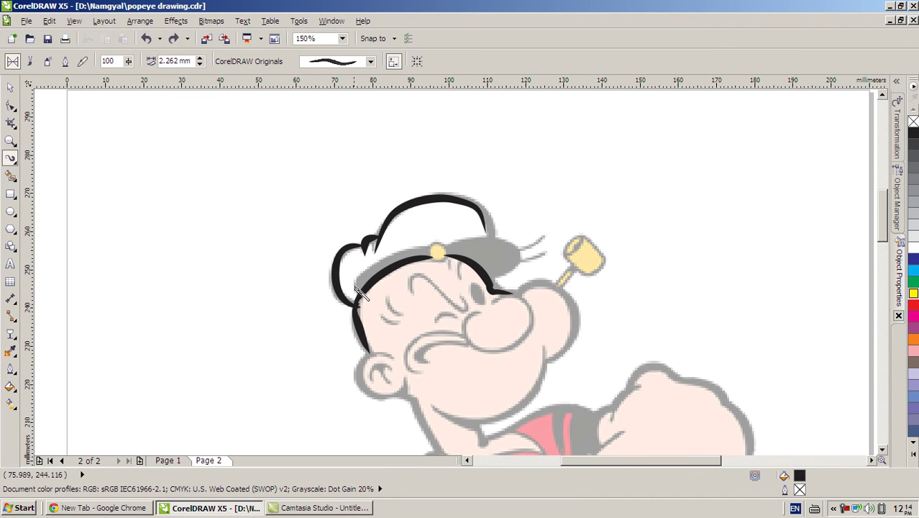
mouse_move(358, 289)
left_mouse_down()
mouse_move(396, 260)
mouse_move(436, 247)
mouse_move(505, 239)
mouse_move(525, 248)
mouse_move(502, 284)
mouse_move(485, 277)
left_mouse_up()
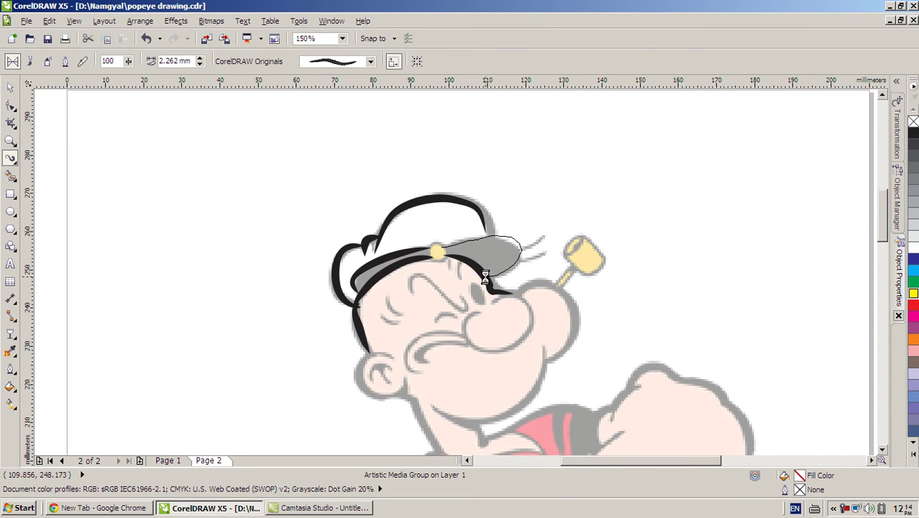
Step: Zoom out with F3, deselect, then brush a thick black ring around the yellow hat button
scroll(460, 273, "down", 2)
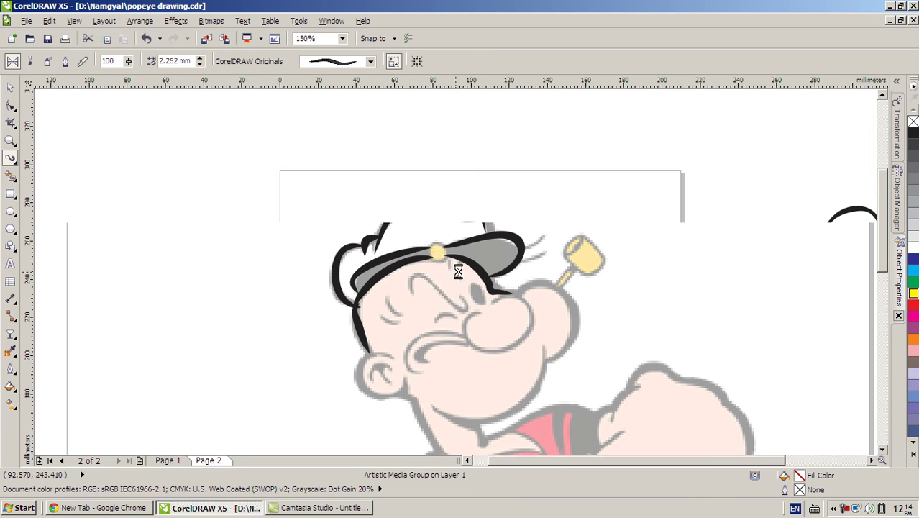
scroll(461, 275, "up", 2)
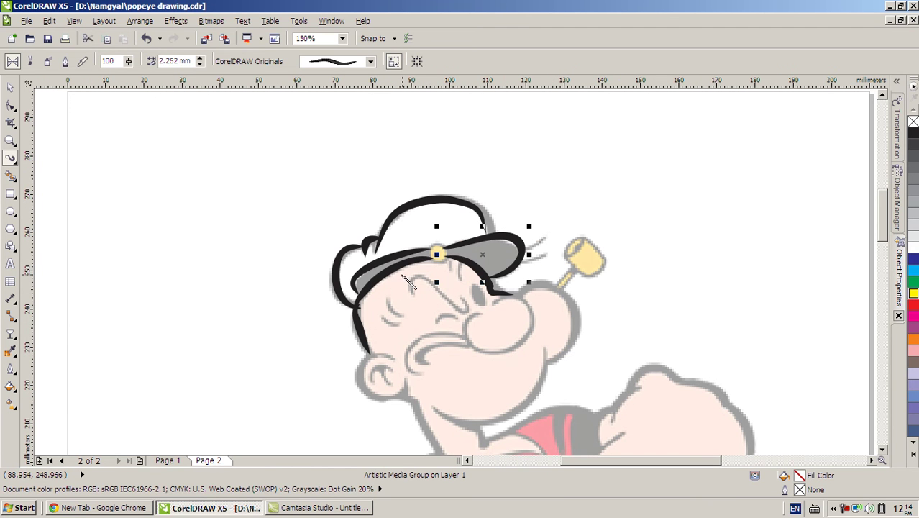
scroll(460, 264, "up", 1)
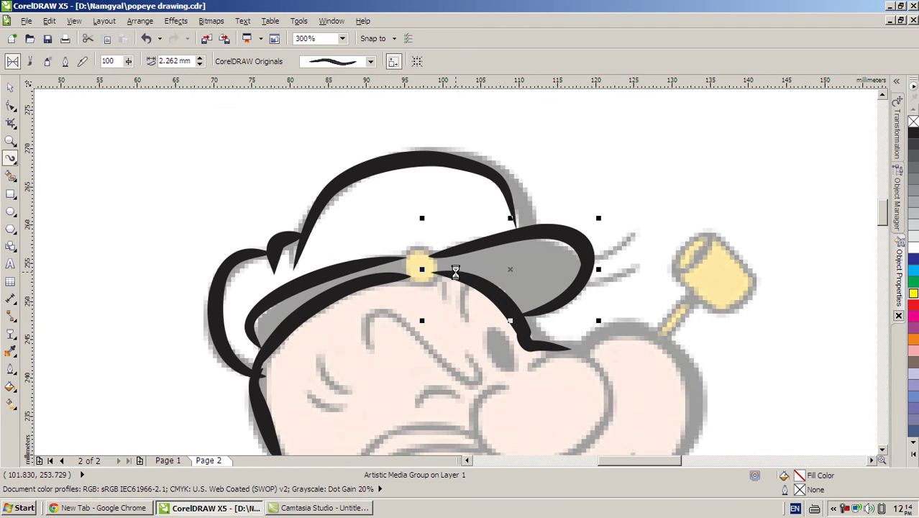
scroll(462, 279, "down", 2)
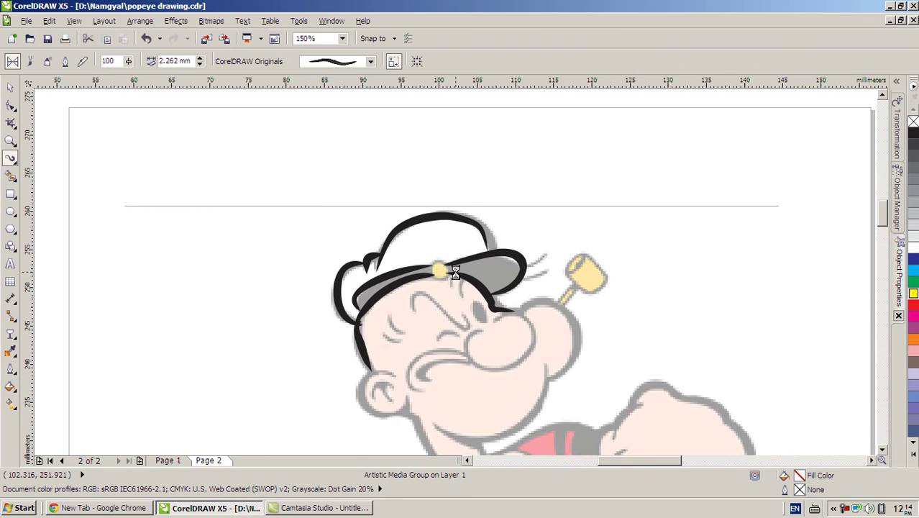
scroll(462, 280, "up", 2)
left_click(10, 86)
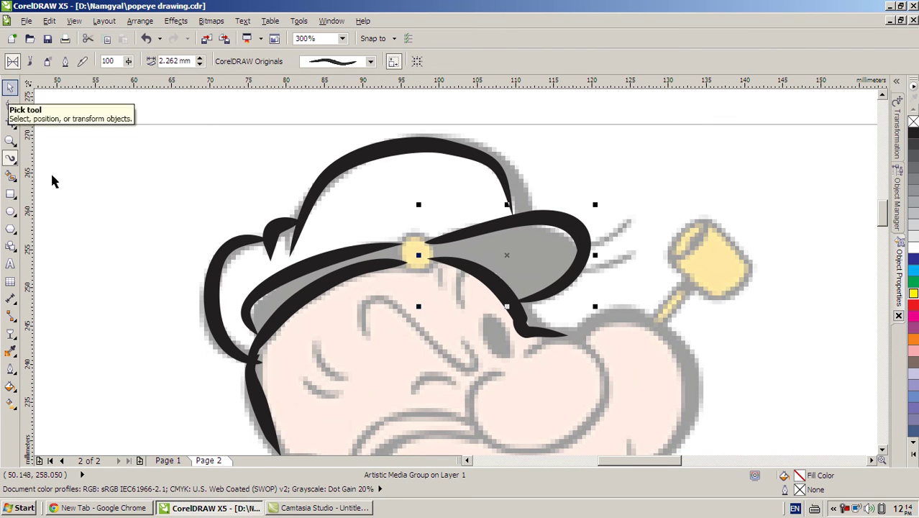
key("F3")
left_click(461, 295)
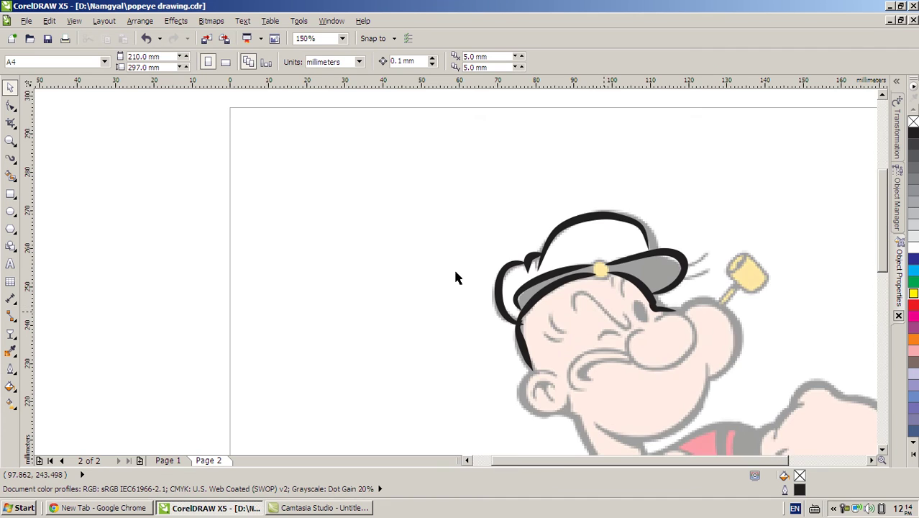
scroll(455, 272, "down", 2)
scroll(444, 270, "up", 1)
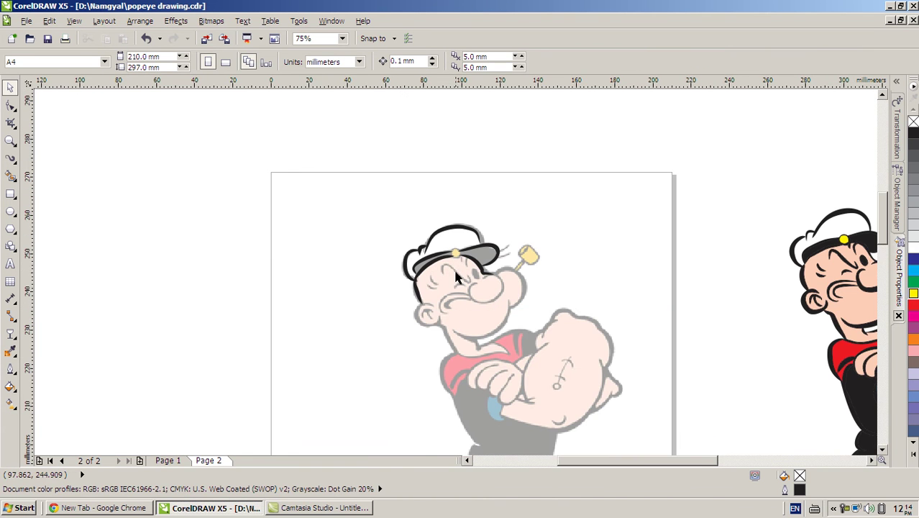
scroll(303, 220, "up", 1)
scroll(456, 272, "up", 2)
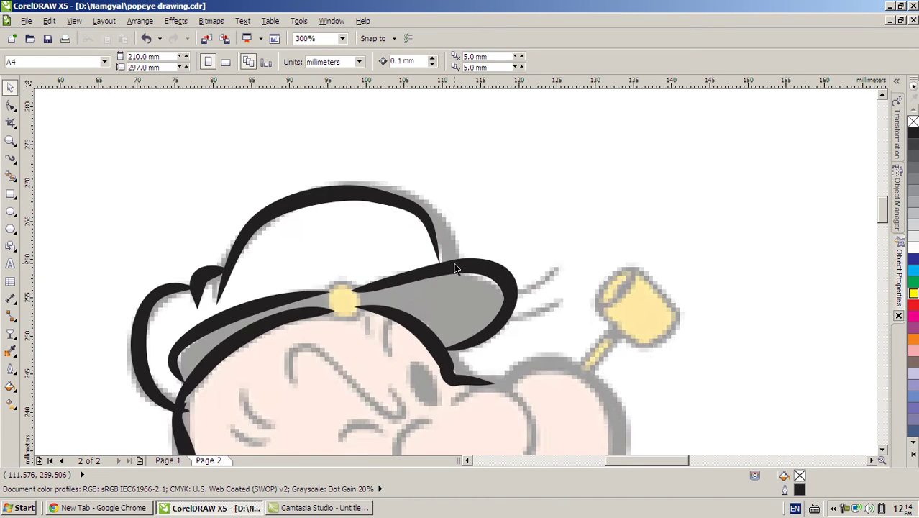
scroll(327, 264, "down", 2)
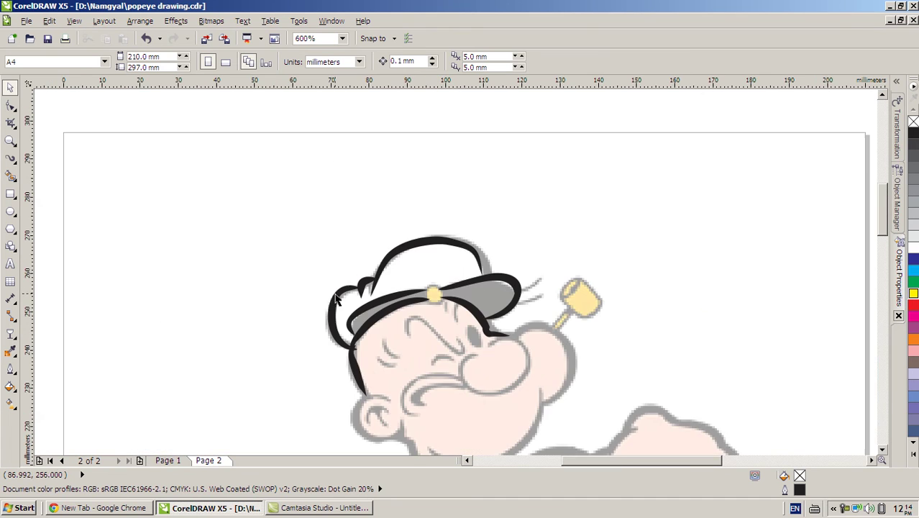
scroll(435, 313, "up", 2)
scroll(461, 303, "down", 1)
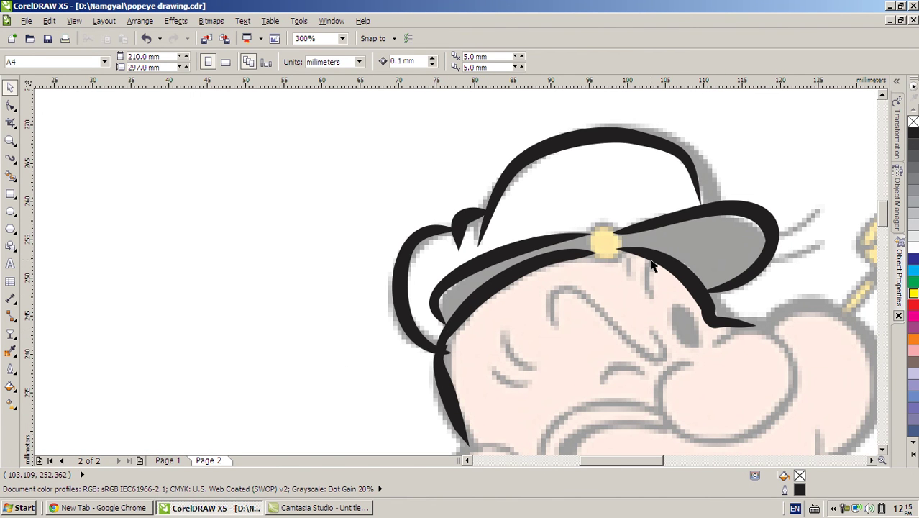
scroll(629, 258, "up", 1)
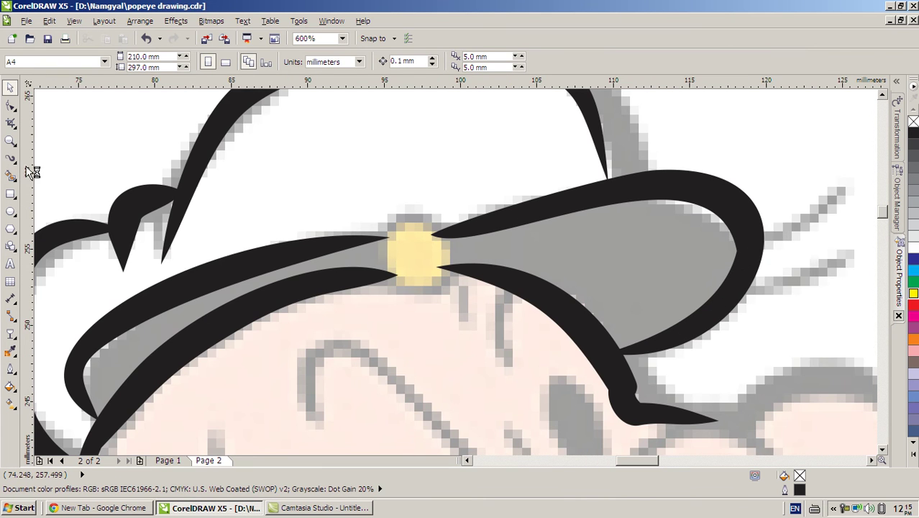
mouse_move(380, 234)
left_mouse_down()
mouse_move(385, 268)
mouse_move(416, 293)
mouse_move(435, 289)
mouse_move(447, 251)
mouse_move(425, 227)
mouse_move(400, 221)
mouse_move(382, 253)
left_mouse_up()
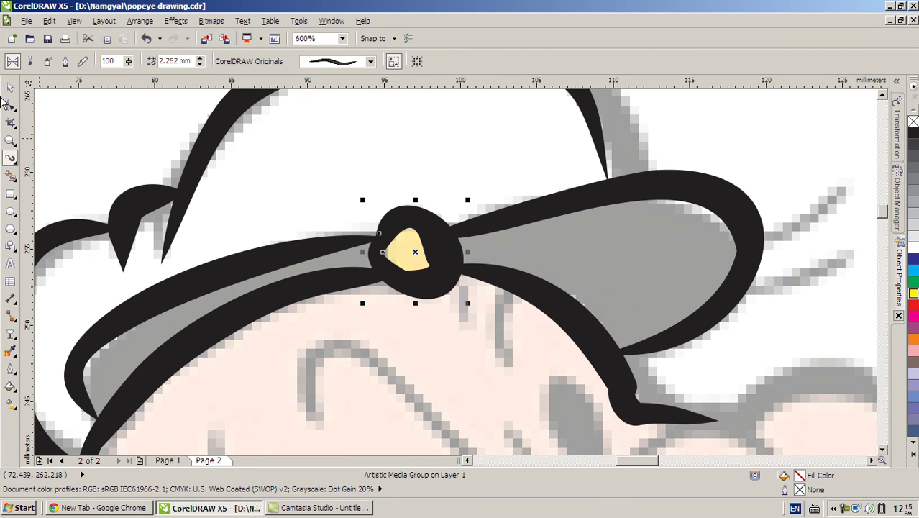
Step: Select the brush stroke group on the hat's left edge and switch to the Shape tool with F10
left_click(10, 87)
scroll(574, 319, "down", 1)
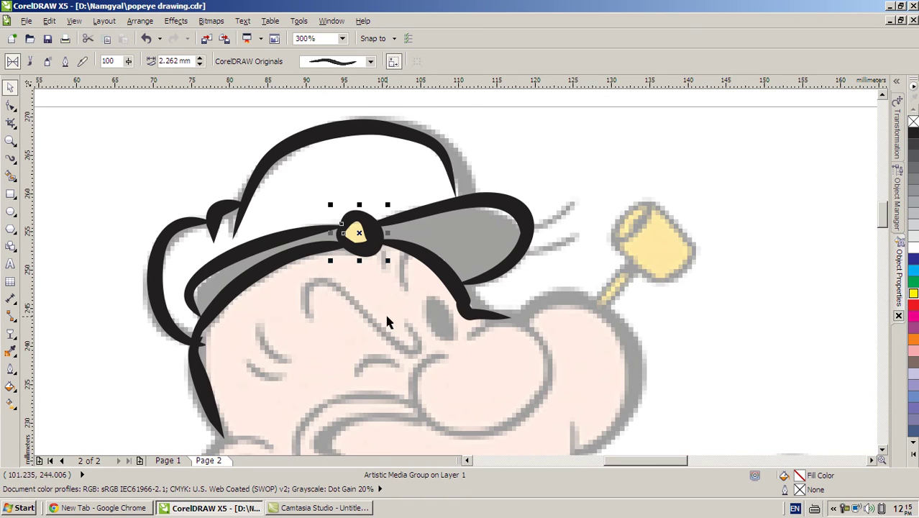
scroll(196, 347, "up", 1)
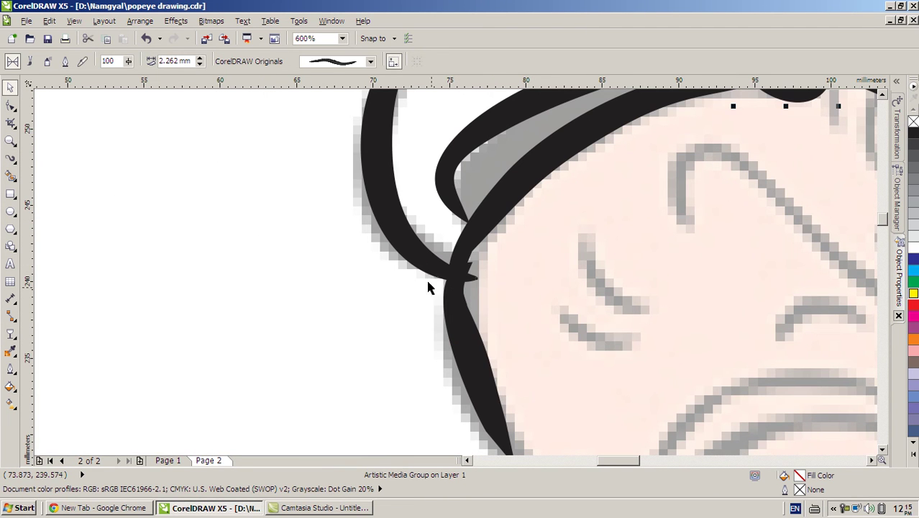
left_click(430, 268)
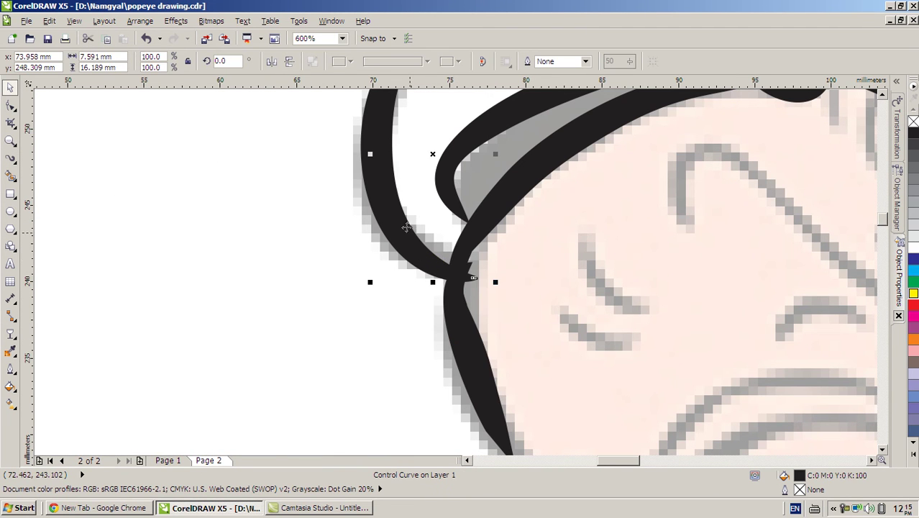
left_click(383, 199)
left_click(372, 191)
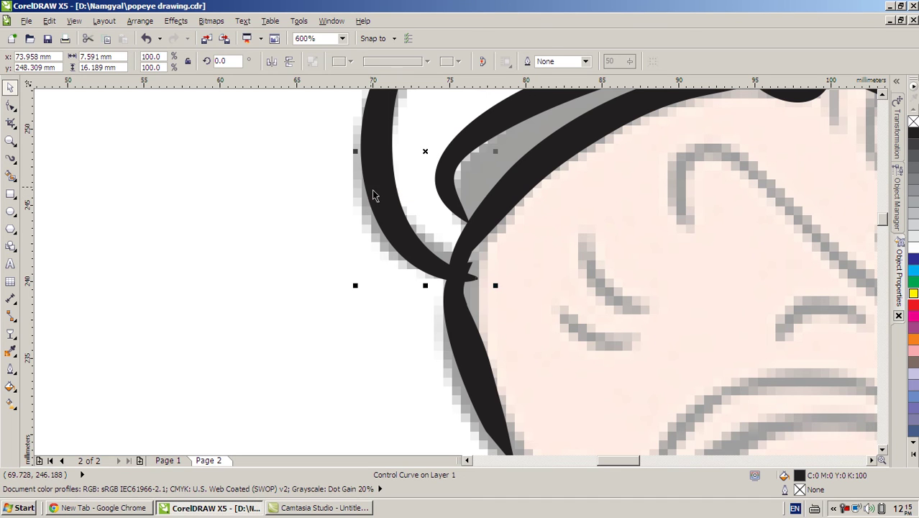
key("F10")
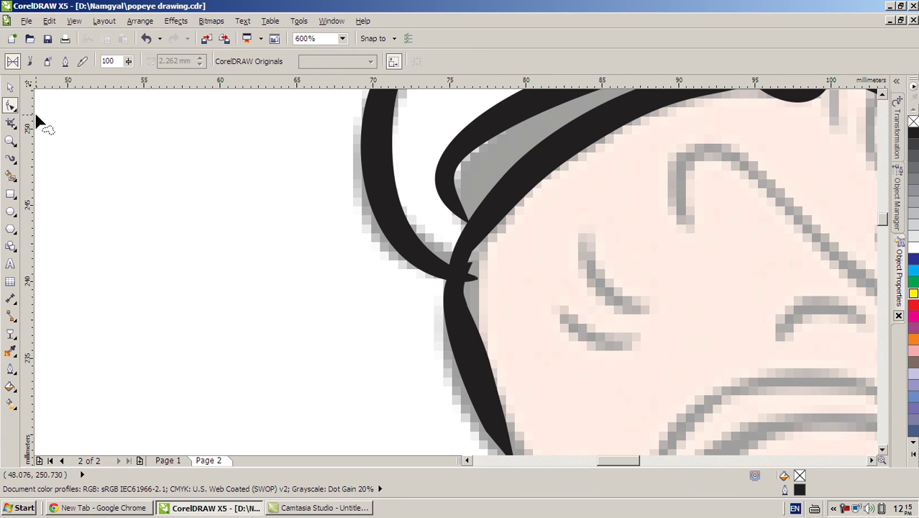
scroll(444, 281, "down", 2)
scroll(445, 281, "up", 1)
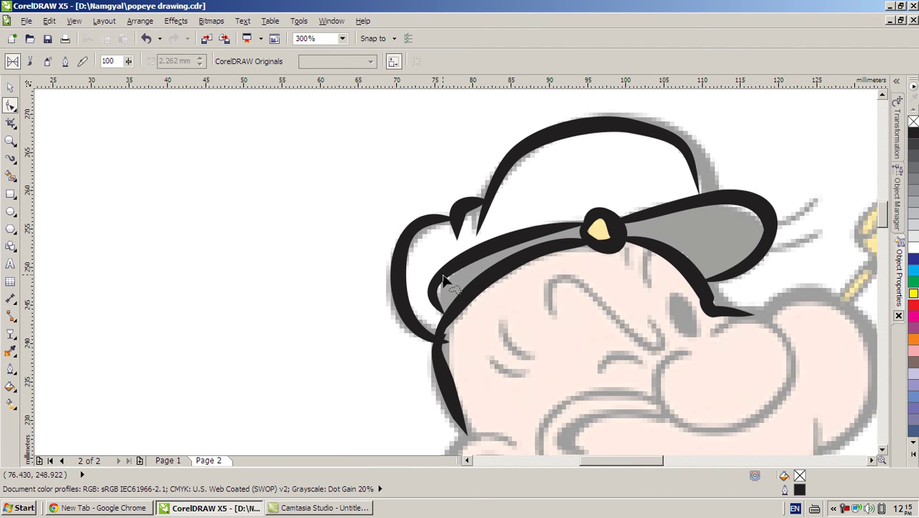
left_click(444, 281)
scroll(455, 327, "up", 2)
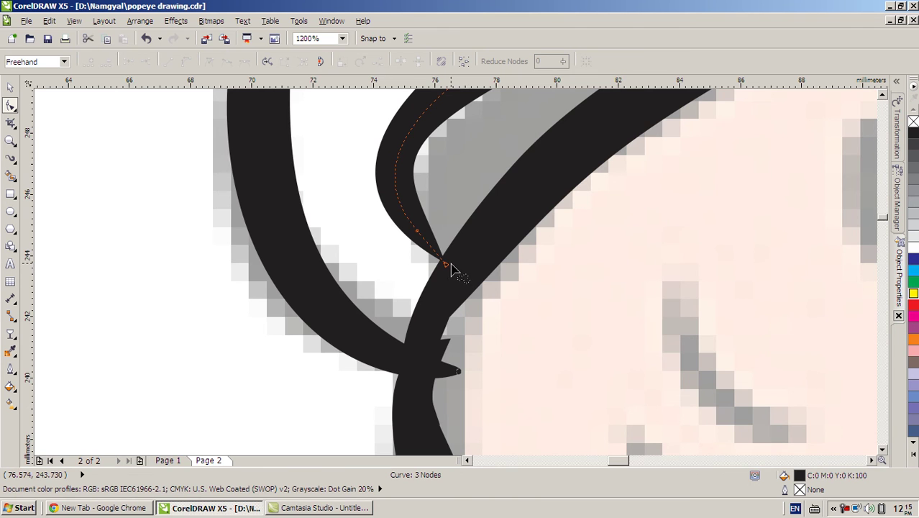
scroll(406, 209, "down", 3)
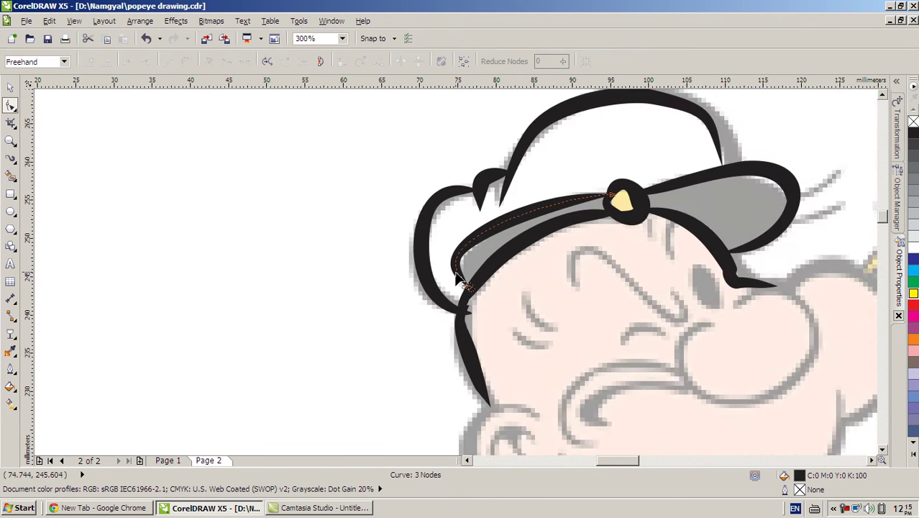
scroll(457, 279, "up", 1)
scroll(457, 279, "up", 2)
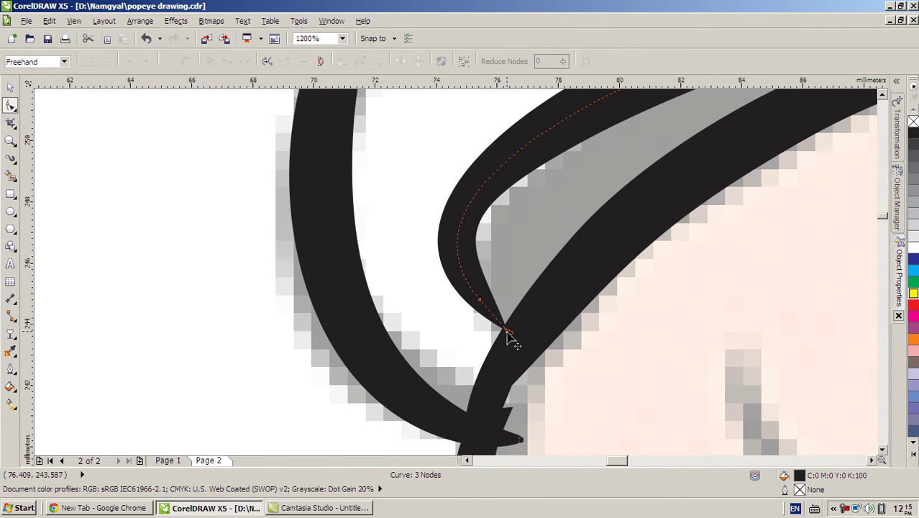
left_click_drag(507, 333, 468, 328)
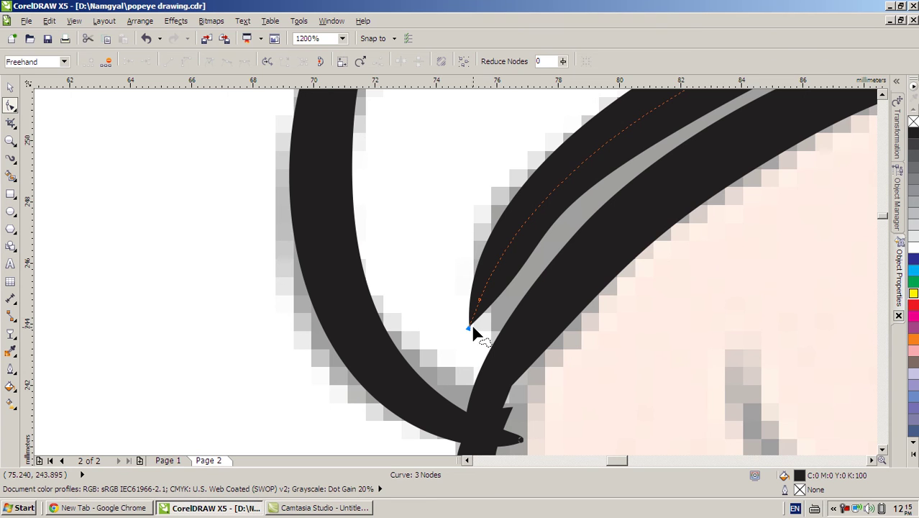
key("ctrl+z")
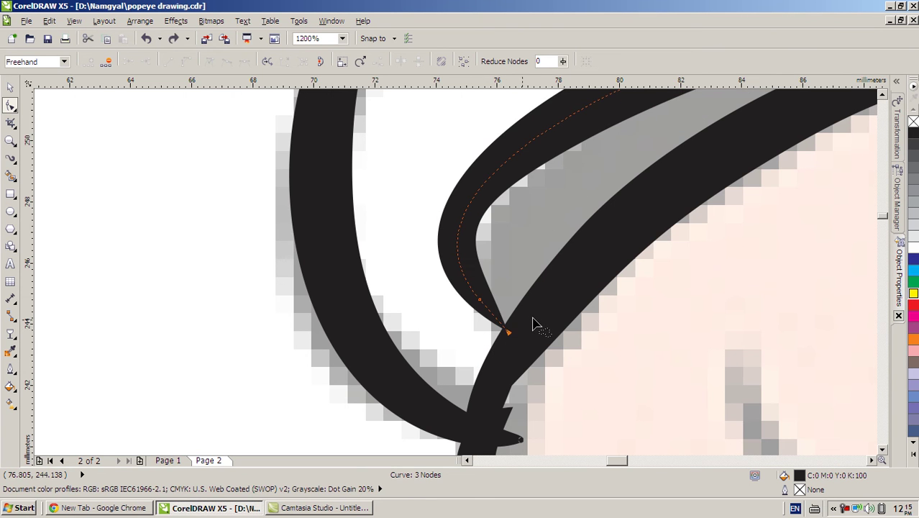
key("Escape")
scroll(480, 261, "down", 2)
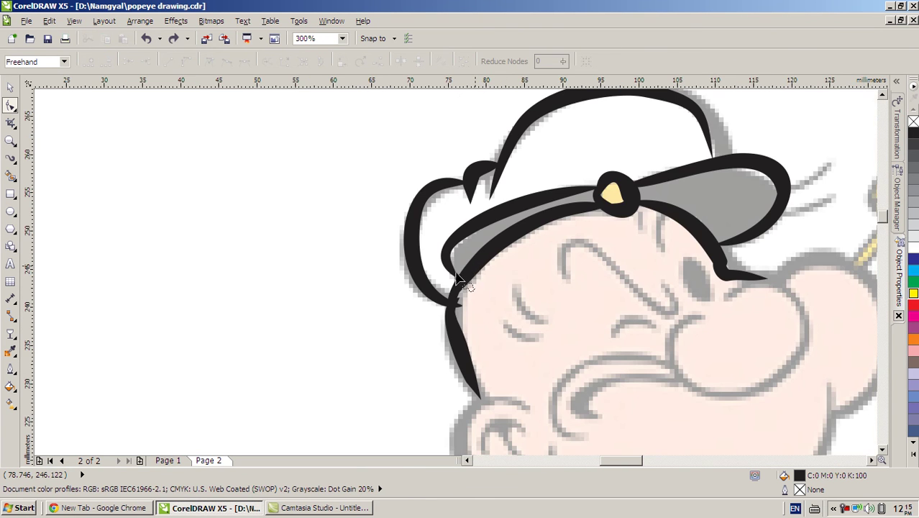
scroll(479, 262, "up", 1)
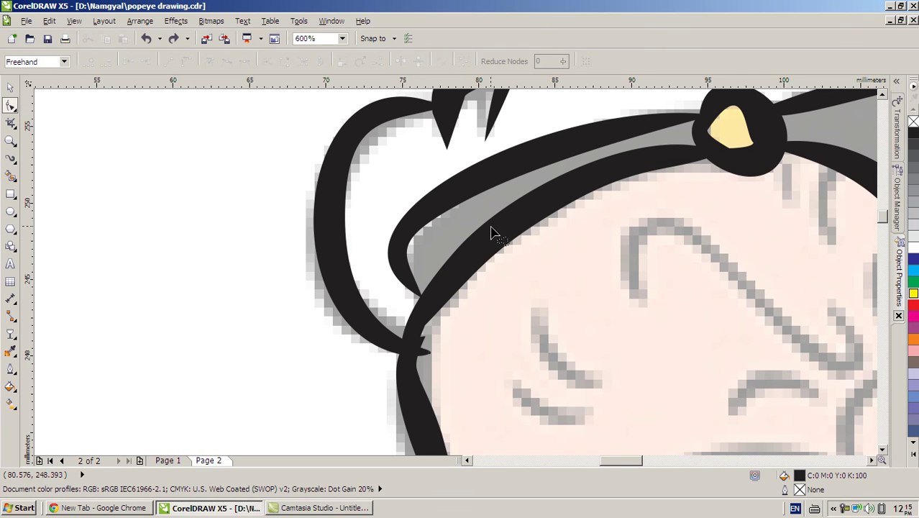
scroll(456, 279, "down", 2)
scroll(525, 258, "up", 1)
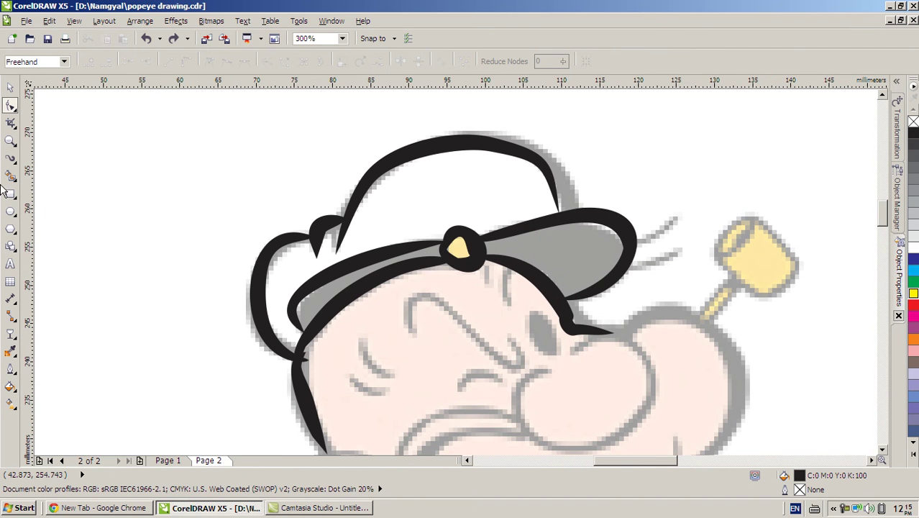
Step: Preview the hat strokes in Wireframe, then return to Enhanced full-colour display to check them
left_click(75, 21)
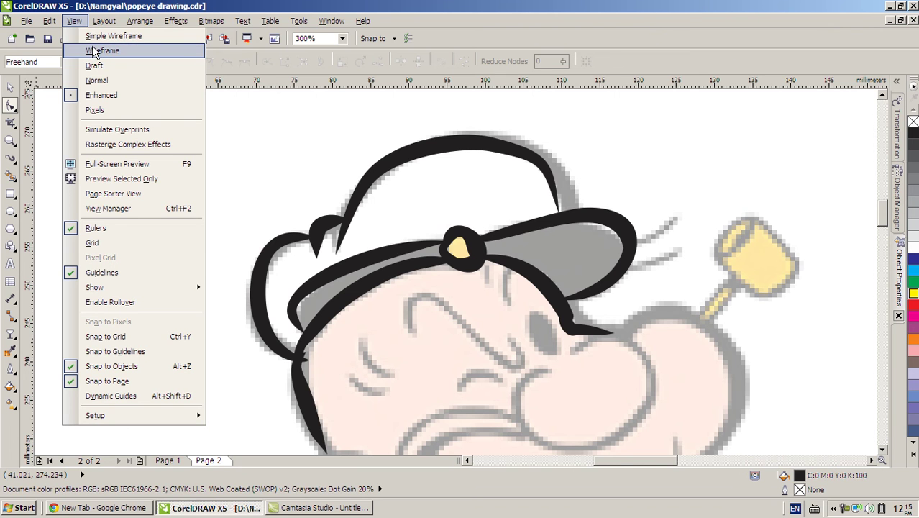
left_click(94, 51)
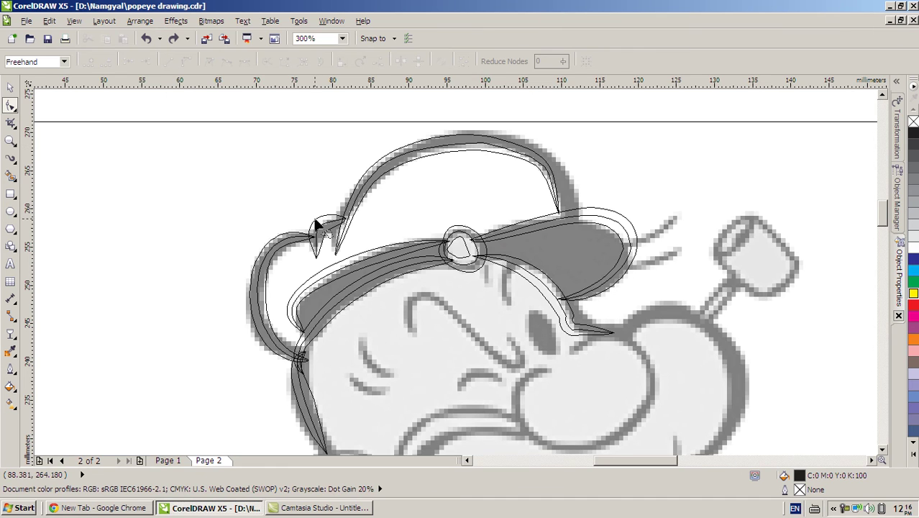
scroll(315, 225, "down", 1)
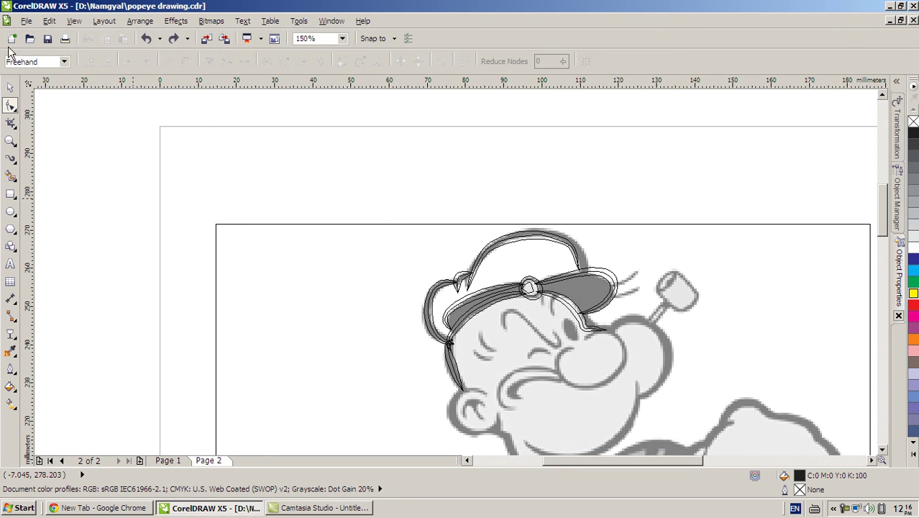
left_click(74, 21)
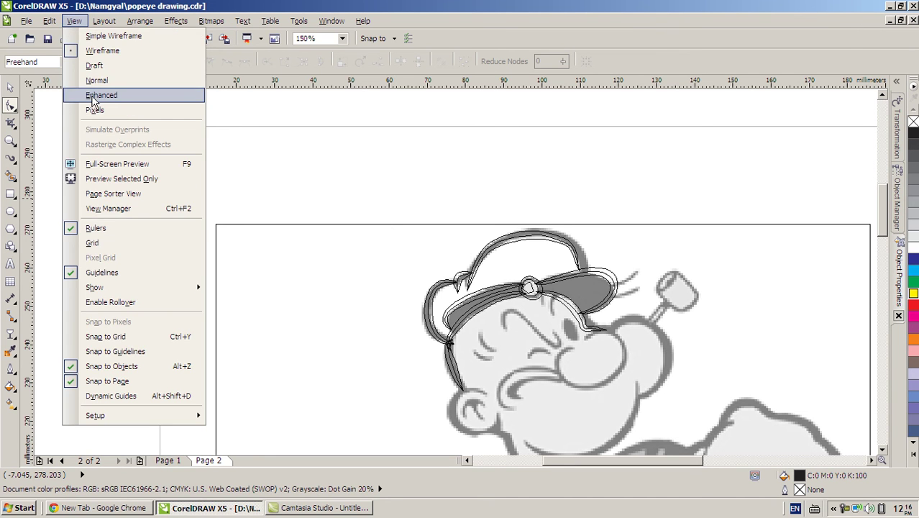
left_click(101, 95)
scroll(467, 272, "down", 1)
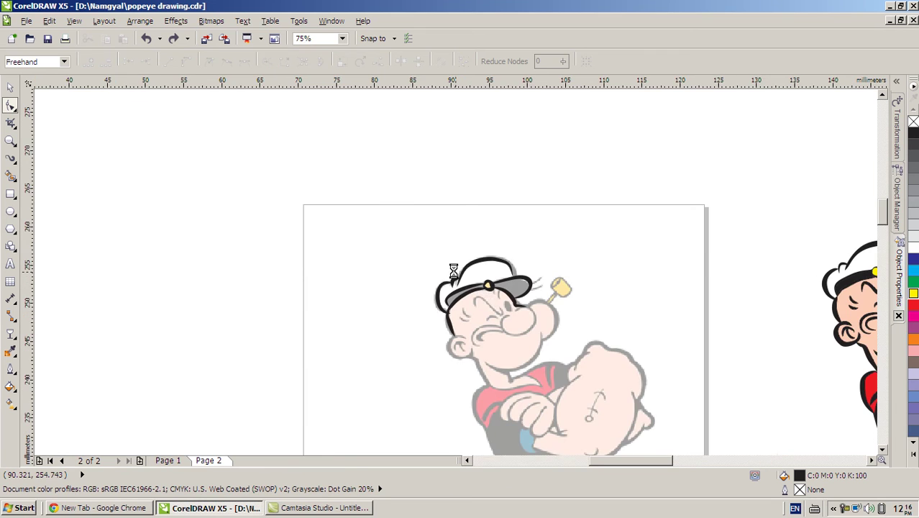
scroll(446, 263, "up", 2)
scroll(456, 272, "down", 1)
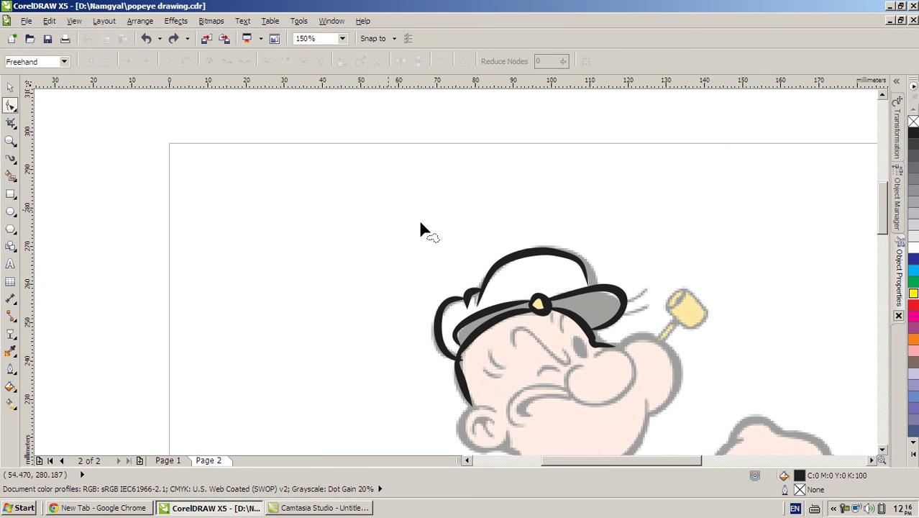
Step: Marquee-select the 18 head strokes with the Pick tool and apply Break Apart
left_click(10, 87)
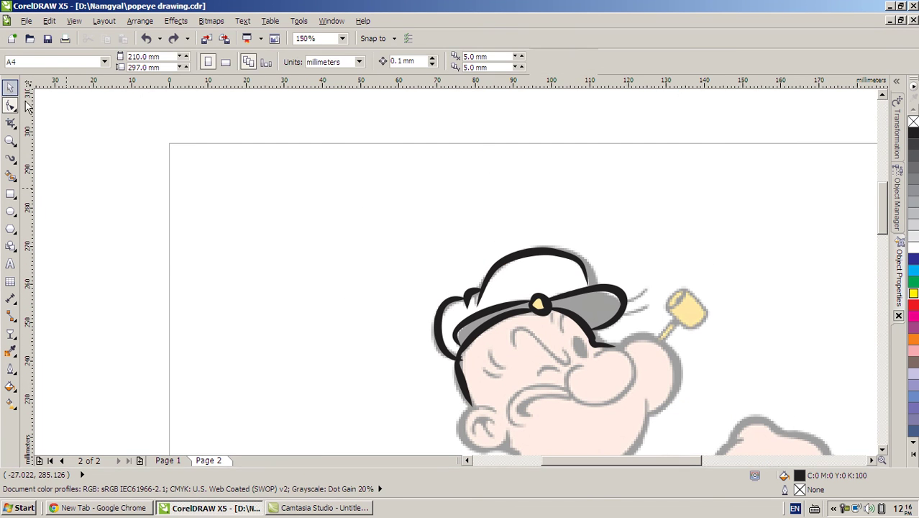
left_click_drag(320, 200, 650, 424)
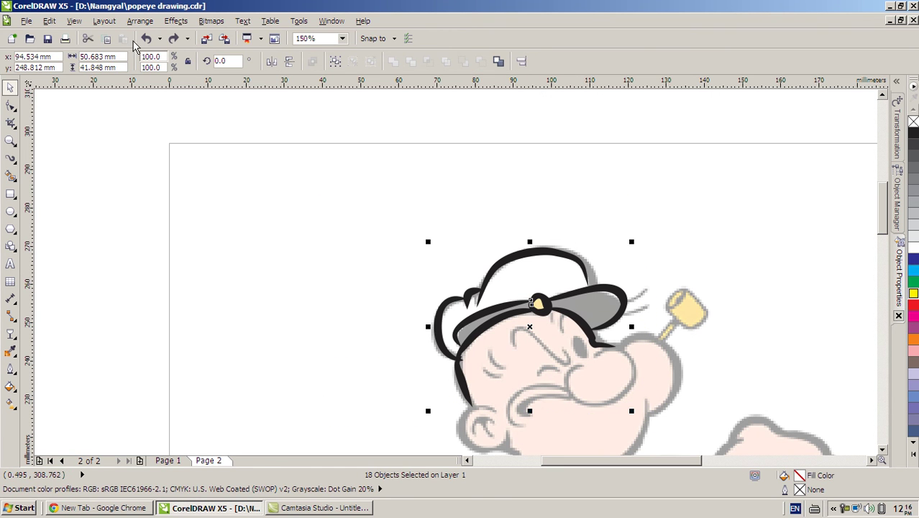
left_click(137, 23)
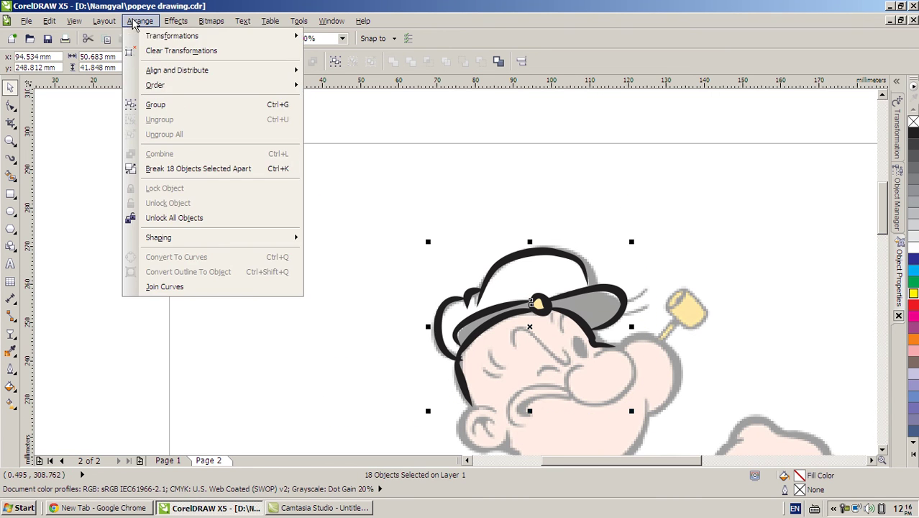
left_click(158, 175)
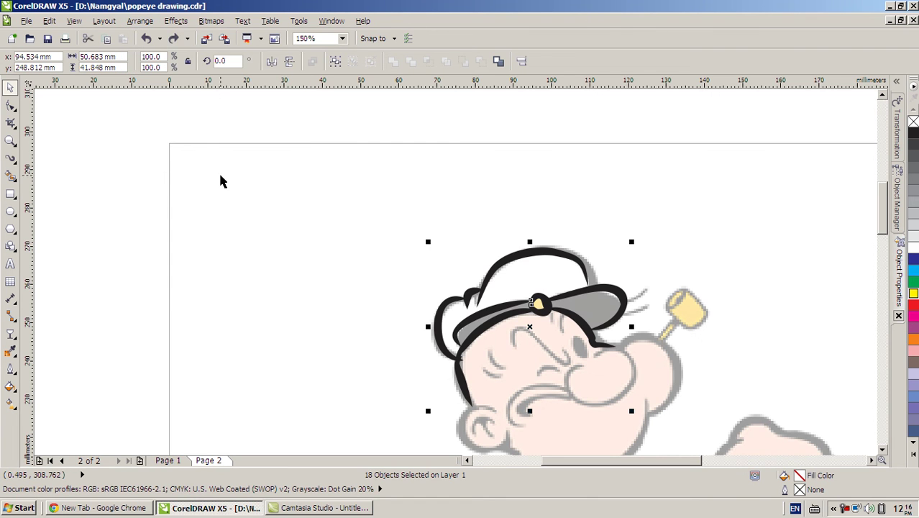
Step: Switch to Wireframe view and inspect the hat's top, tip, edge and brim curves
left_click(73, 21)
left_click(91, 50)
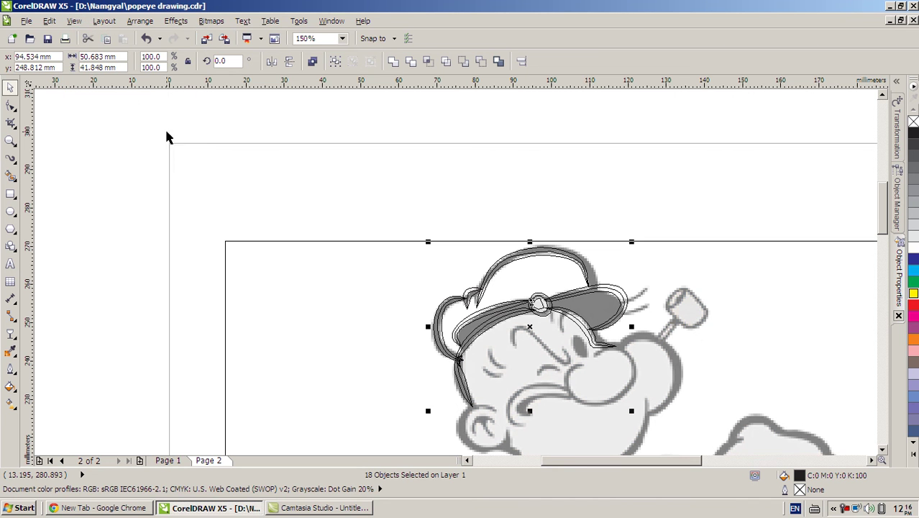
left_click(556, 217)
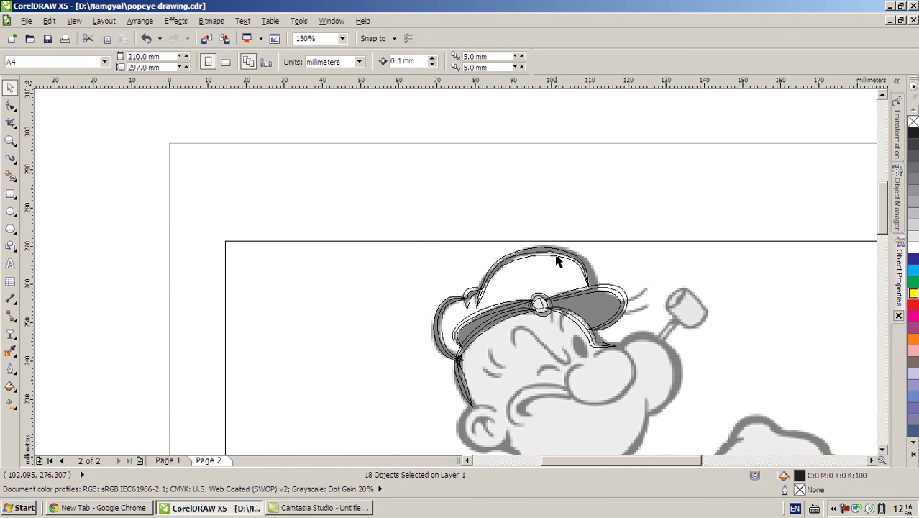
scroll(453, 267, "up", 2)
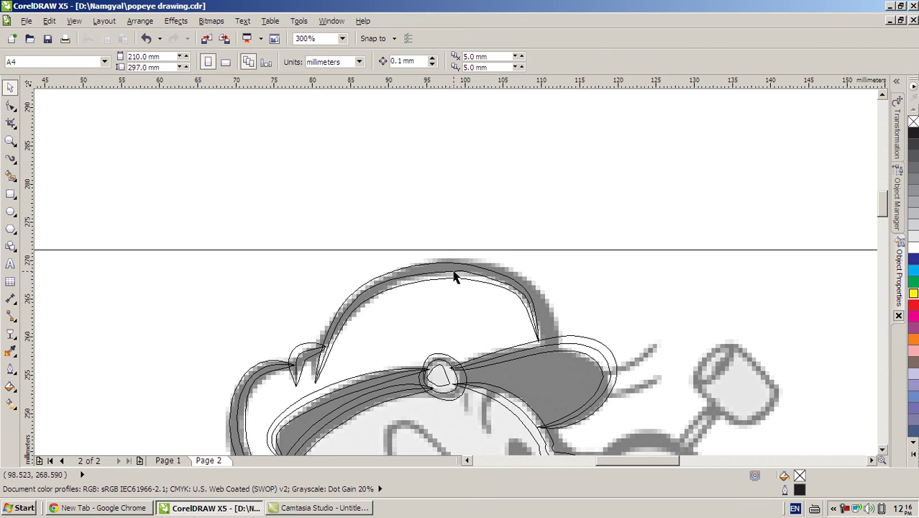
left_click(454, 273)
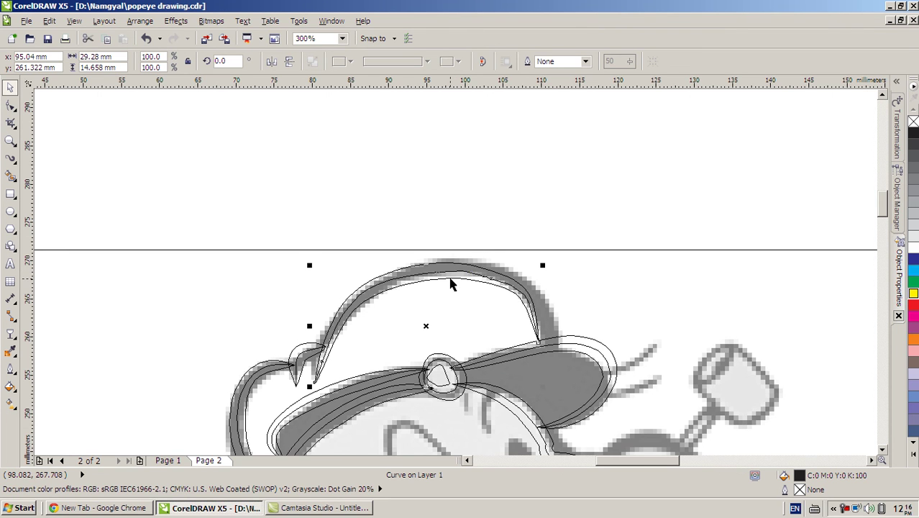
left_click(454, 271)
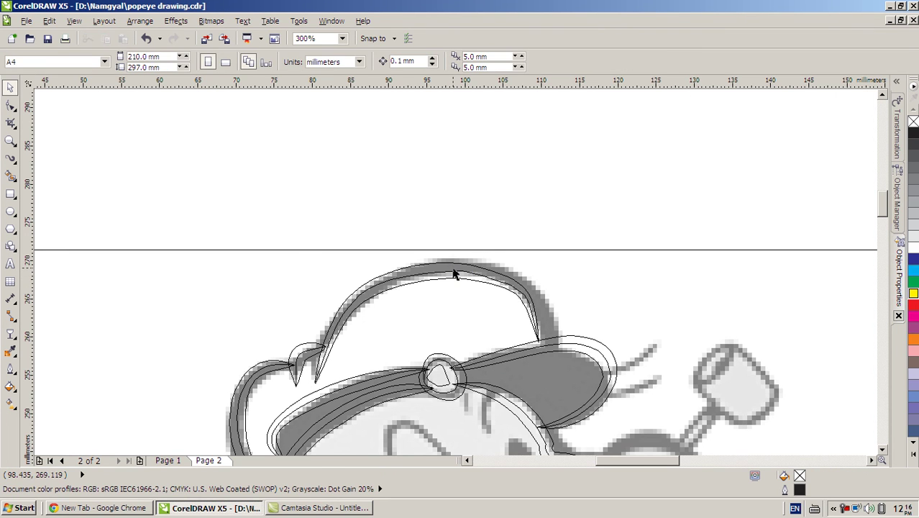
left_click(454, 270)
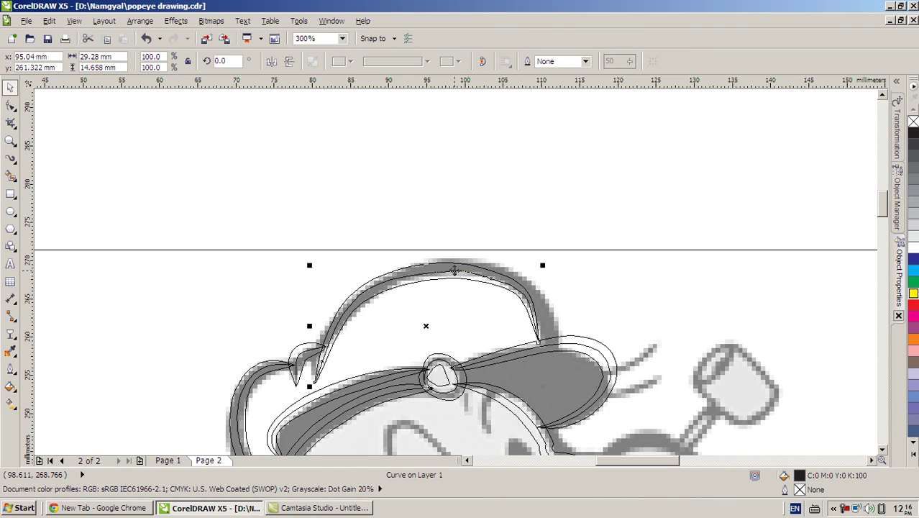
left_click(421, 293)
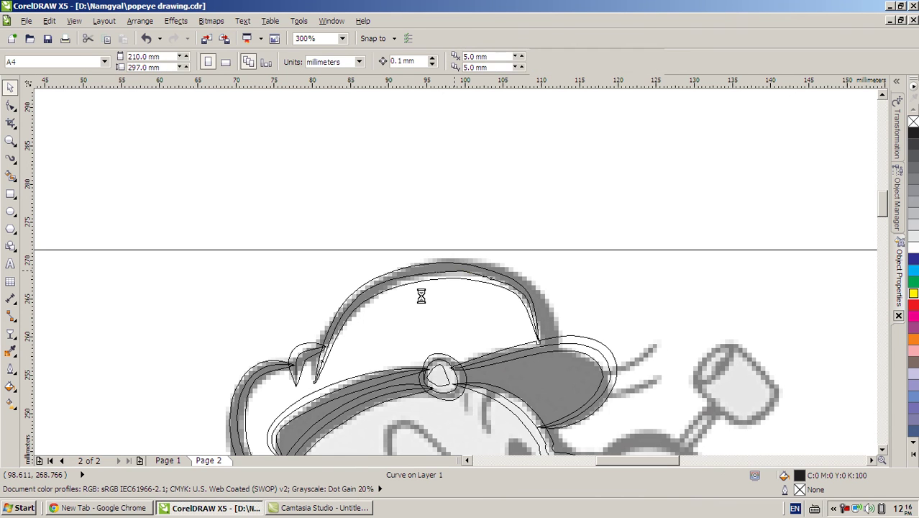
left_click(298, 357)
left_click(266, 375)
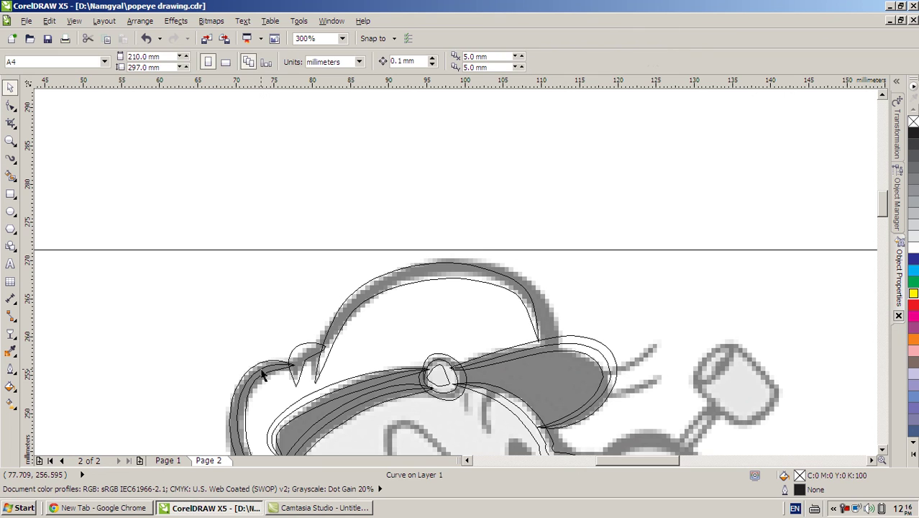
left_click(263, 376)
left_click(264, 377)
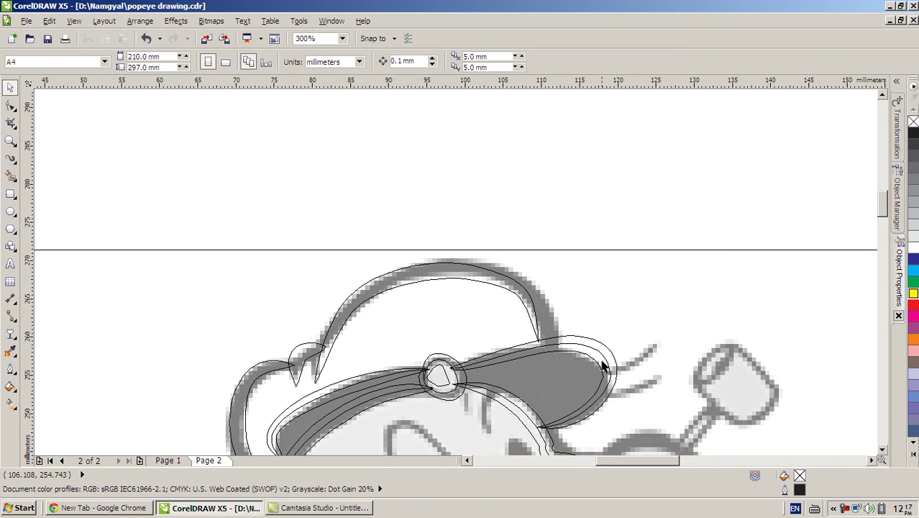
left_click(599, 360)
left_click(548, 370)
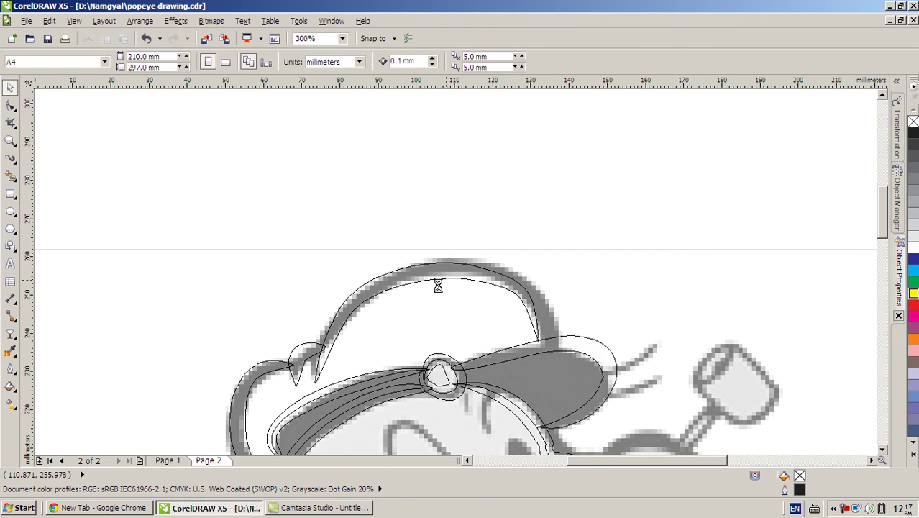
scroll(434, 315, "down", 1)
scroll(434, 315, "up", 1)
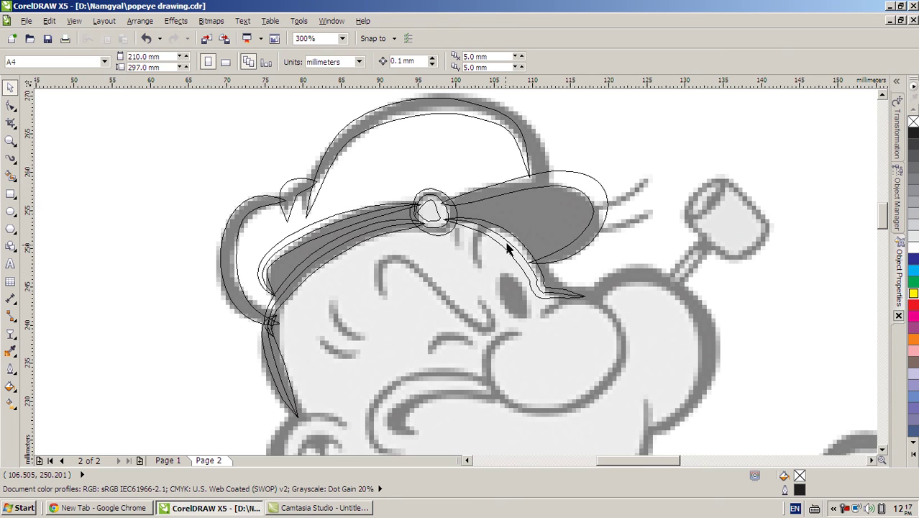
Step: Remove the three stray brim curves, the jaw curve and the small badge curve
left_click(510, 247)
key("Escape")
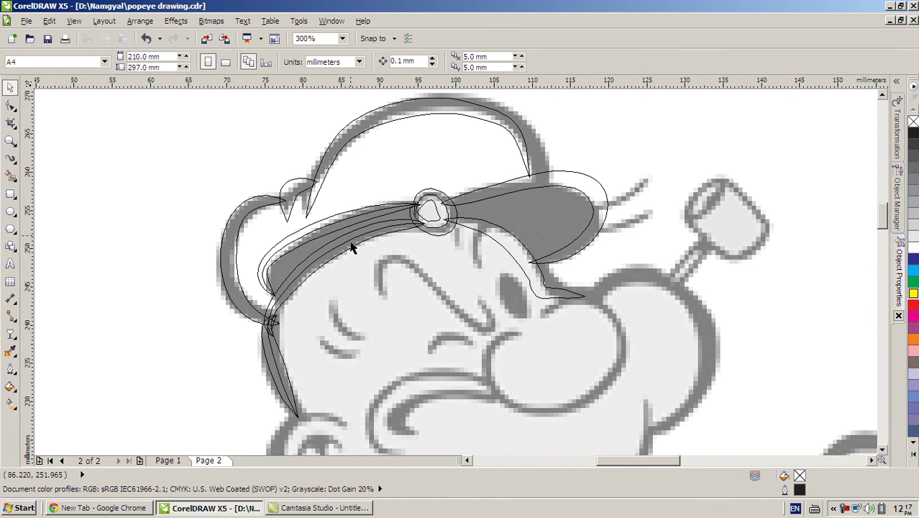
left_click(353, 241)
key("Escape")
left_click(347, 224)
key("Escape")
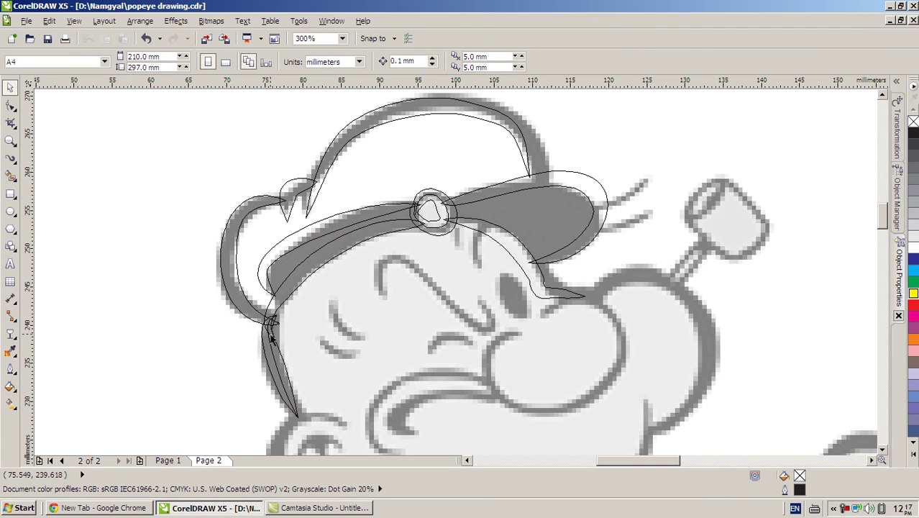
left_click(268, 349)
key("Escape")
left_click(445, 212)
key("Escape")
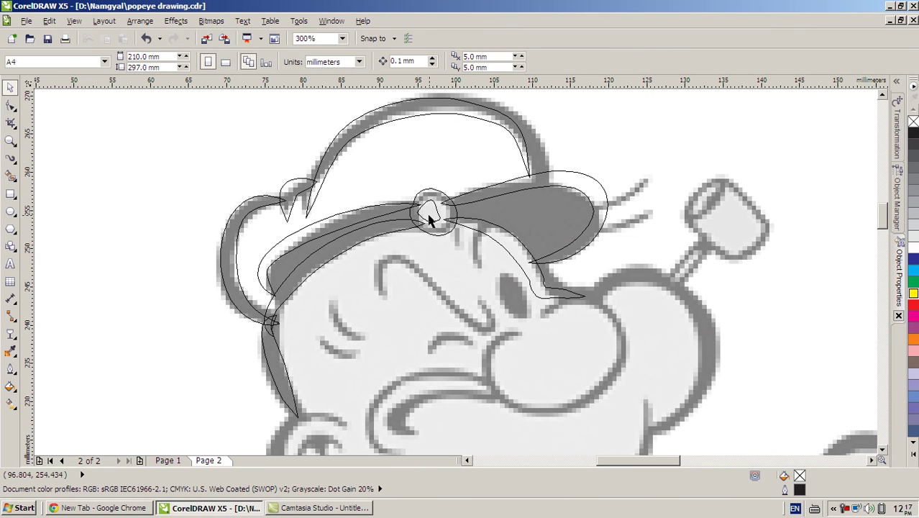
Step: Switch the view back to Enhanced so the cap strokes render as solid black shapes
left_click(74, 21)
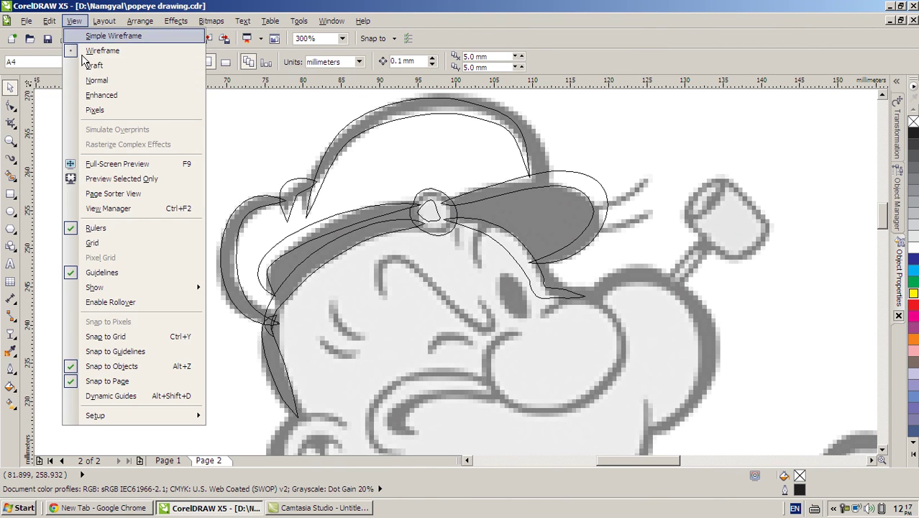
left_click(91, 99)
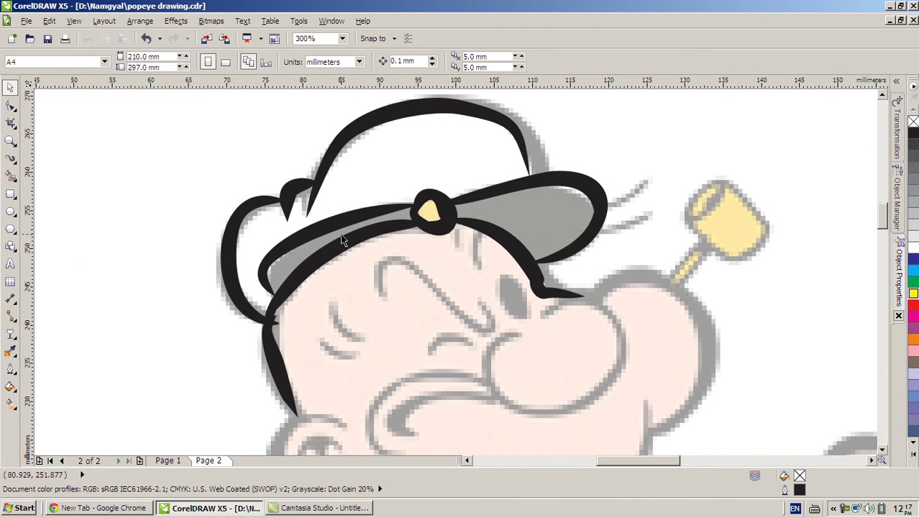
scroll(455, 272, "down", 2)
scroll(455, 272, "up", 3)
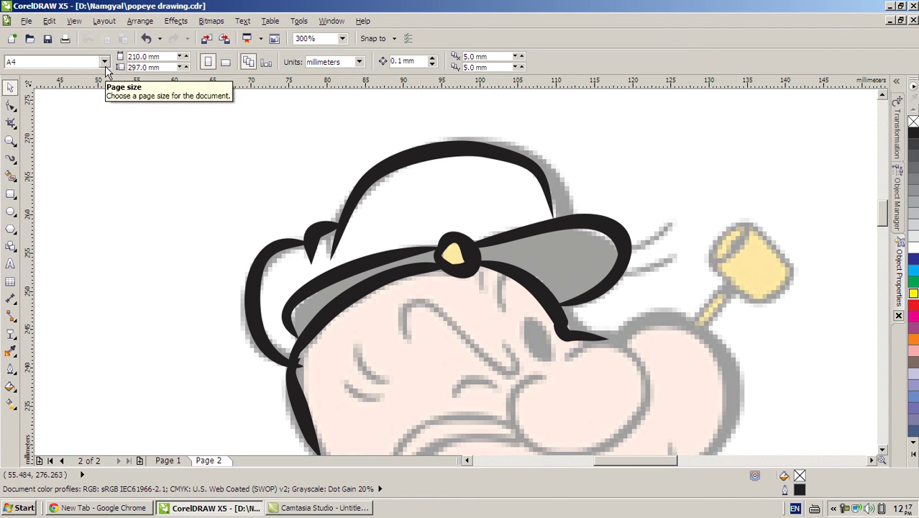
Step: Smart-fill the hat crown, left side, brim and badge area solid blue
left_click(10, 176)
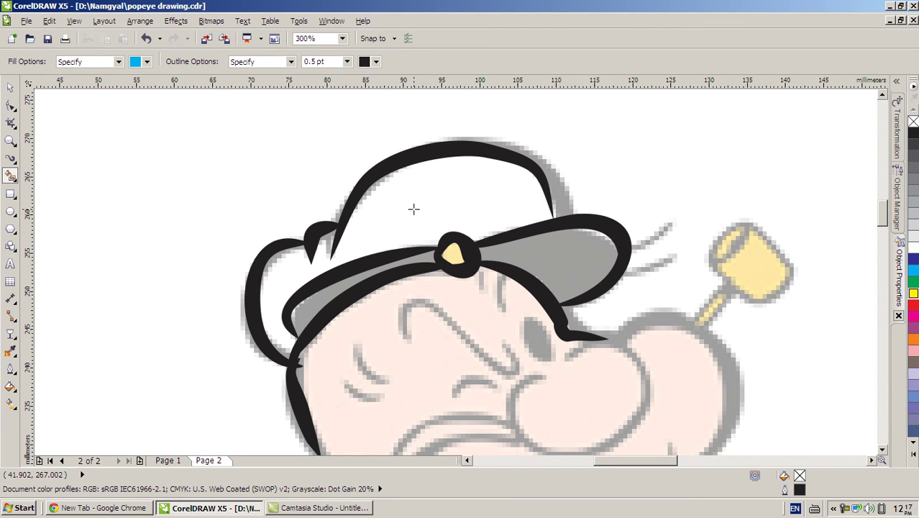
left_click(414, 209)
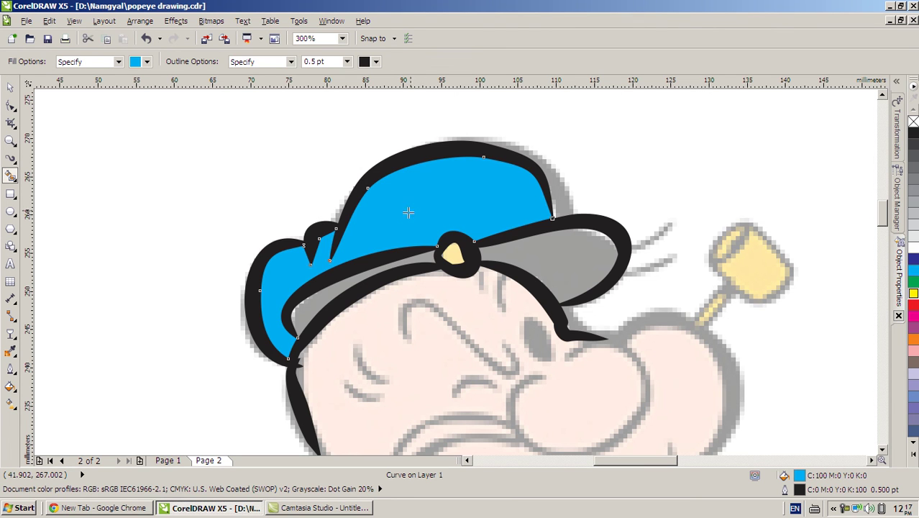
left_click(315, 308)
left_click(551, 260)
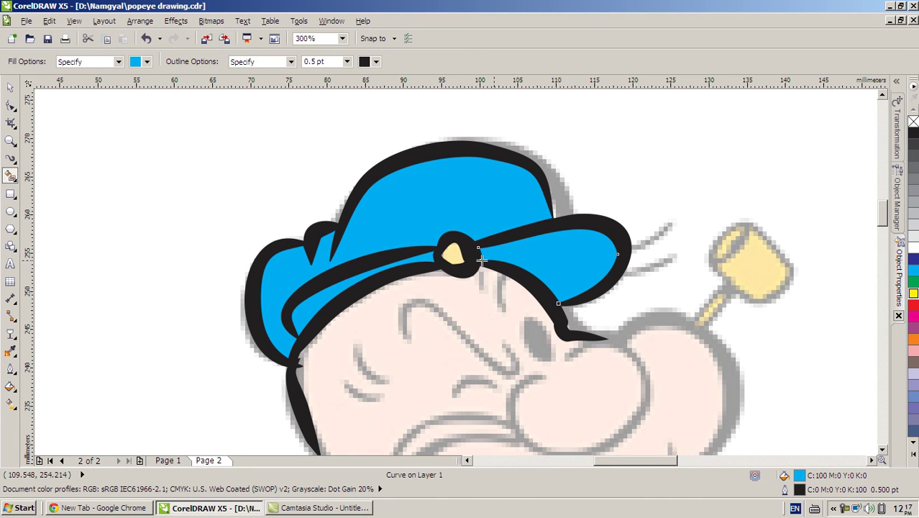
left_click(455, 259)
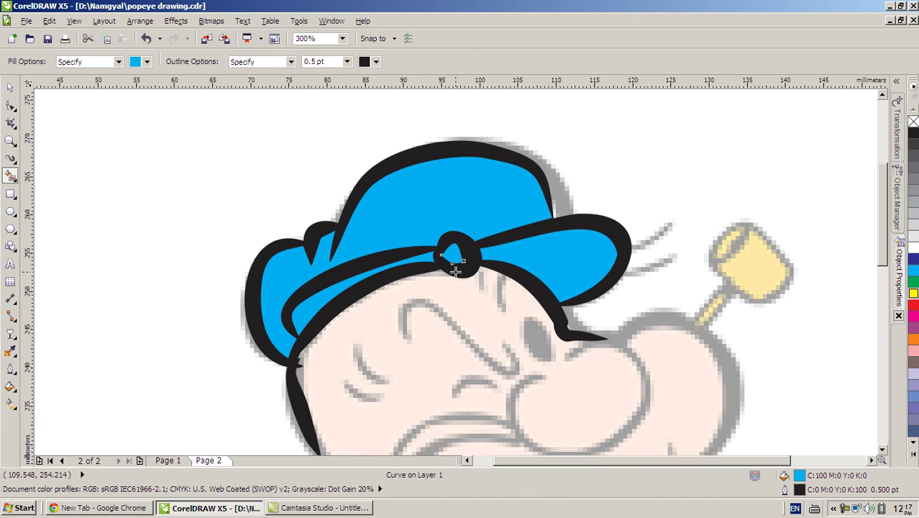
scroll(449, 262, "down", 3)
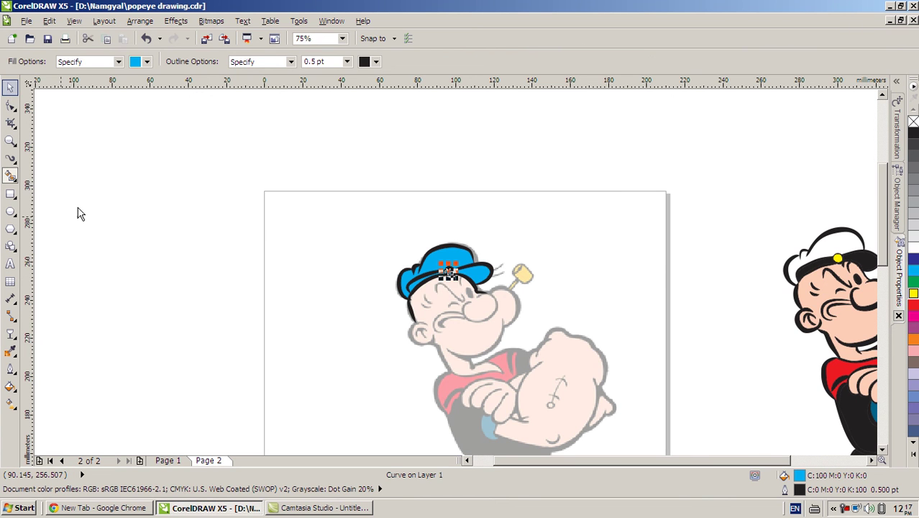
key("space")
Step: Recolour the hat crown white and the first blue hat piece black
scroll(456, 279, "up", 4)
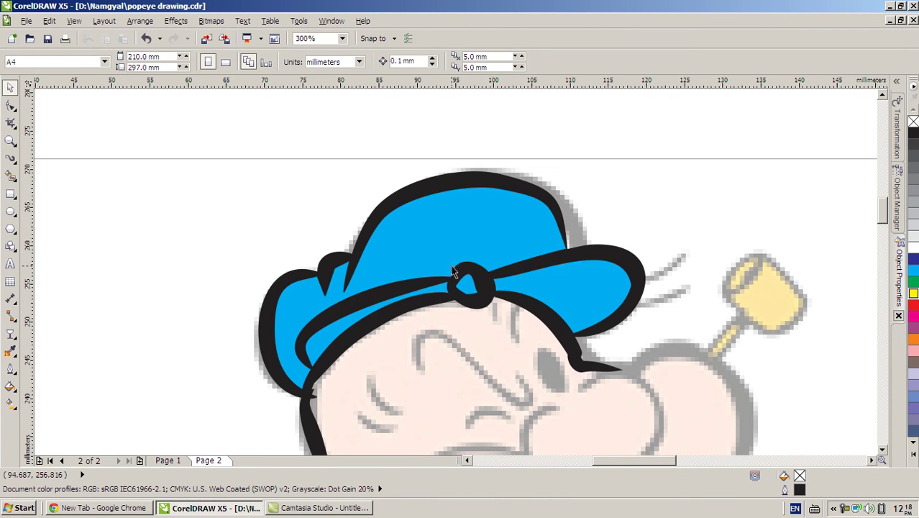
left_click(445, 224)
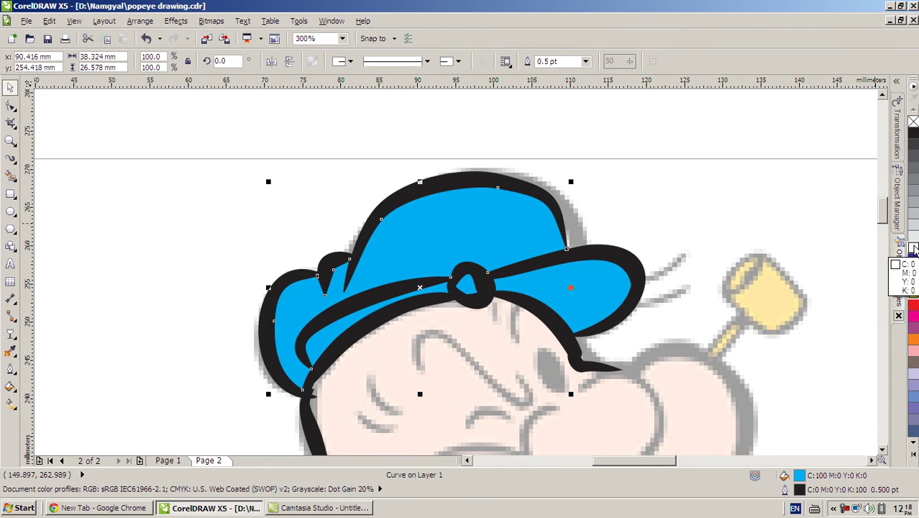
left_click(914, 248)
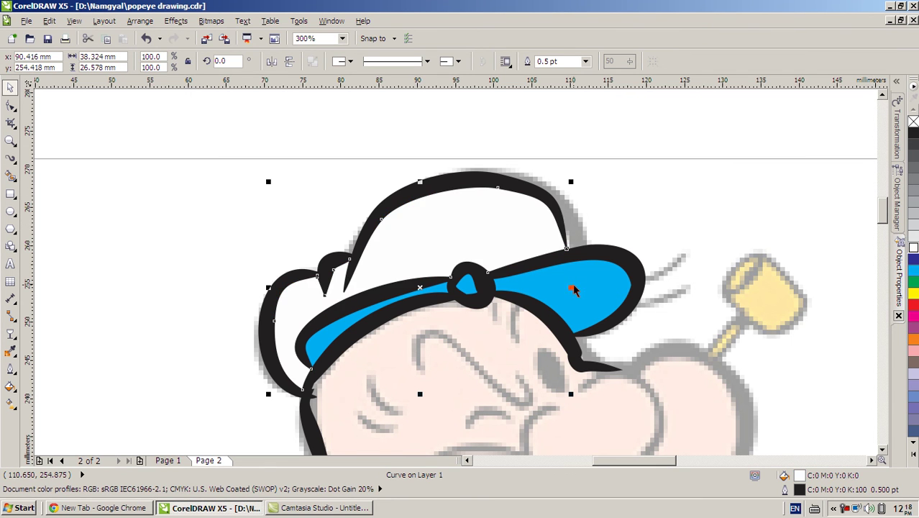
scroll(575, 289, "down", 1)
left_click(466, 286)
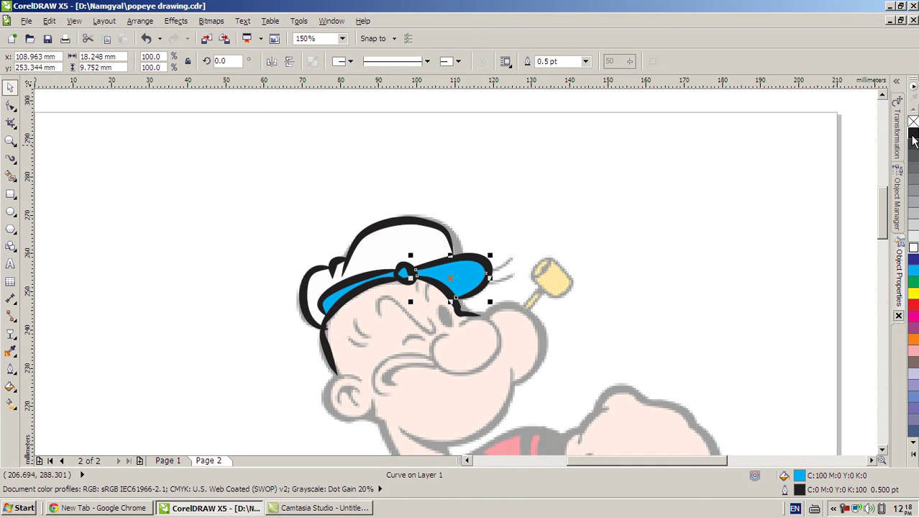
left_click(913, 133)
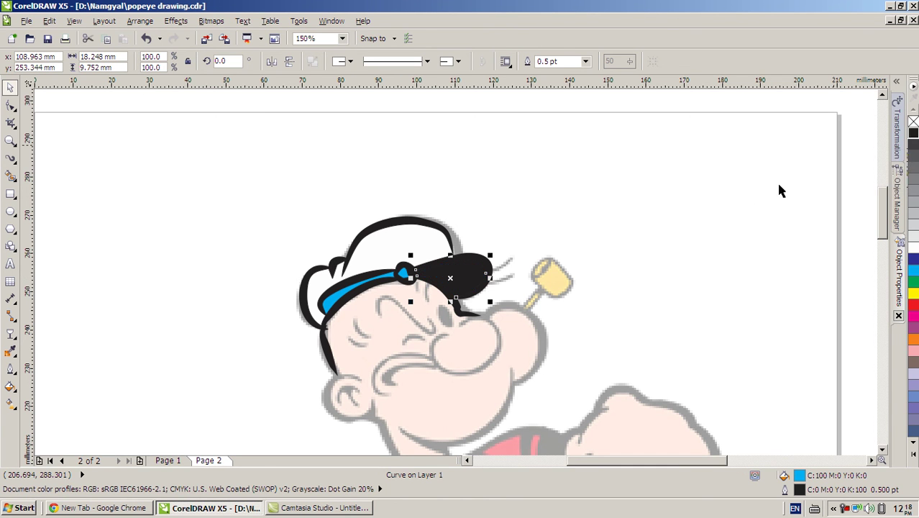
Step: Turn the remaining blue band strip black and the band knot yellow
left_click(350, 292)
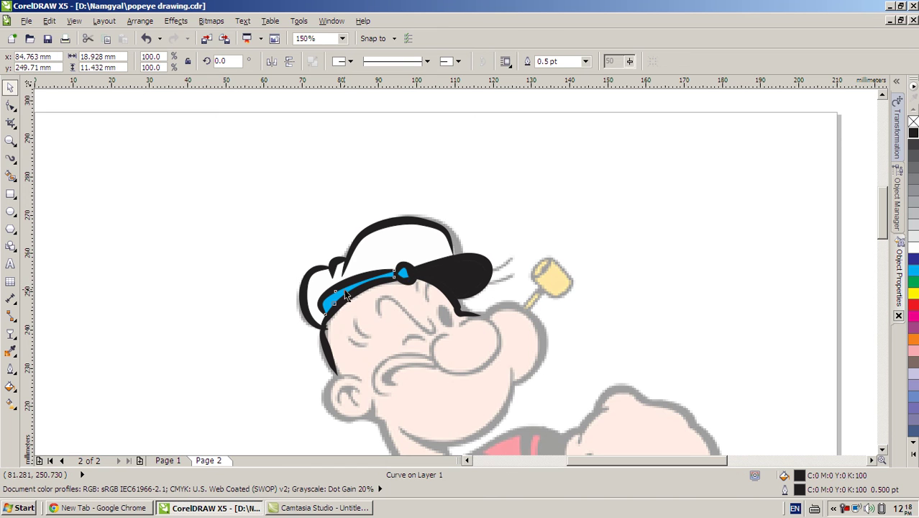
left_click(913, 133)
scroll(406, 267, "up", 2)
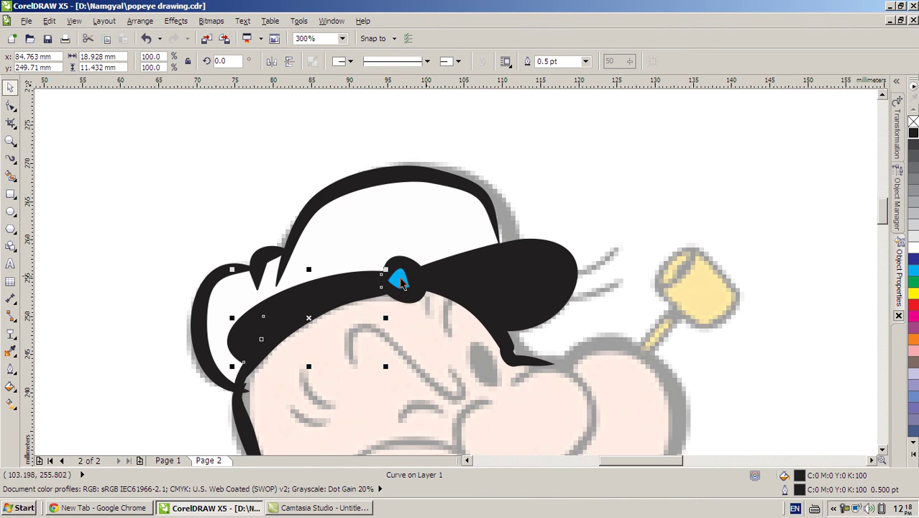
left_click(399, 277)
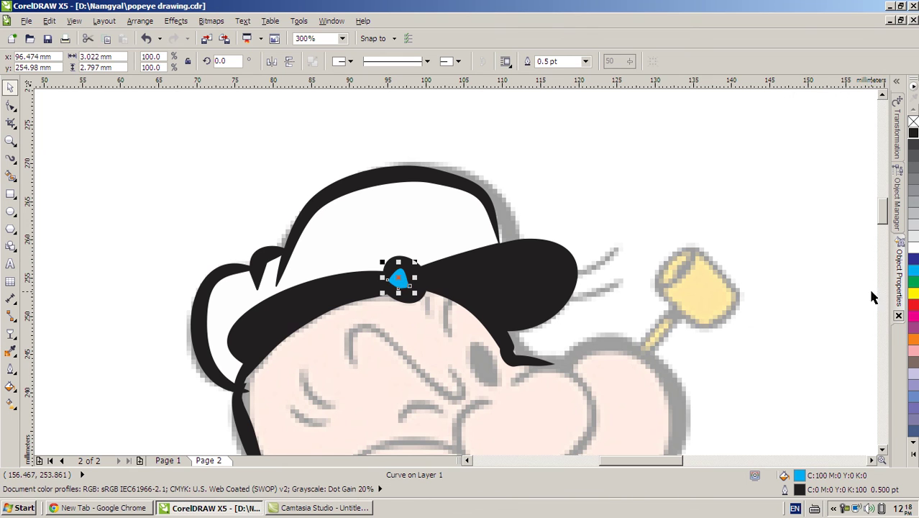
left_click(913, 293)
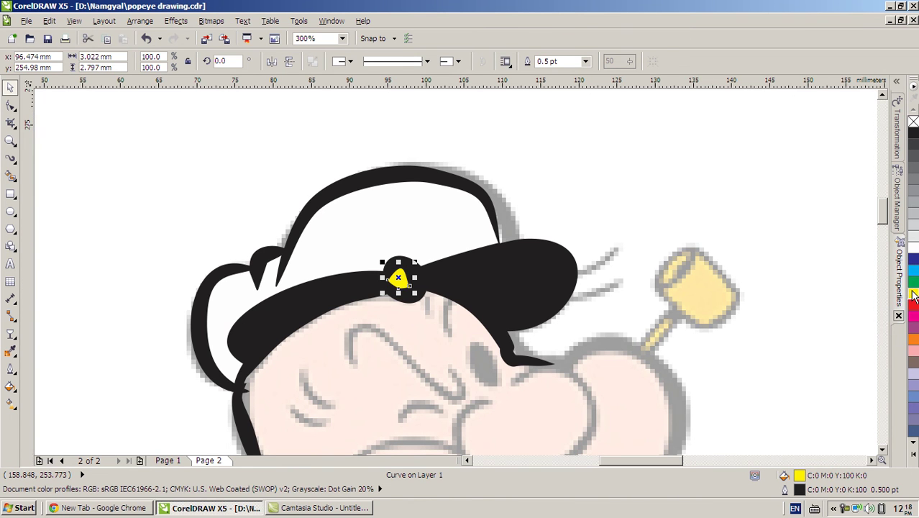
scroll(394, 263, "down", 4)
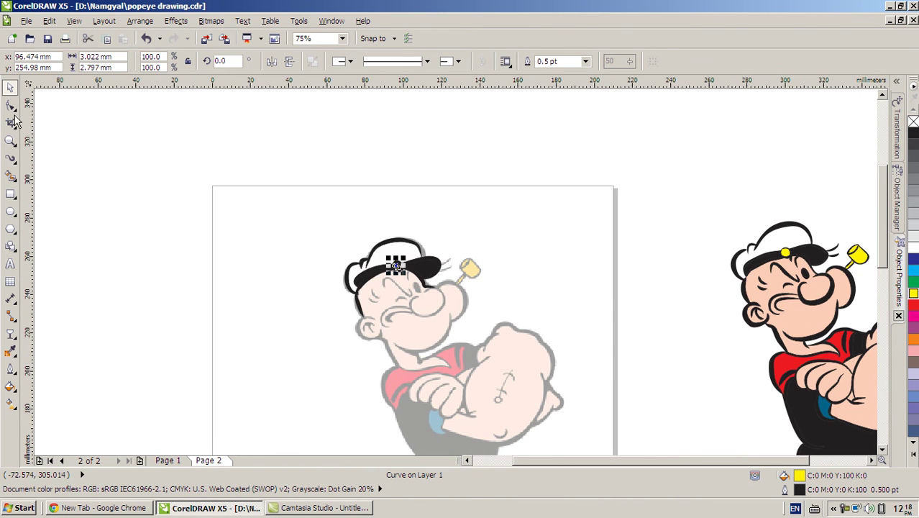
left_click(91, 180)
scroll(422, 300, "up", 2)
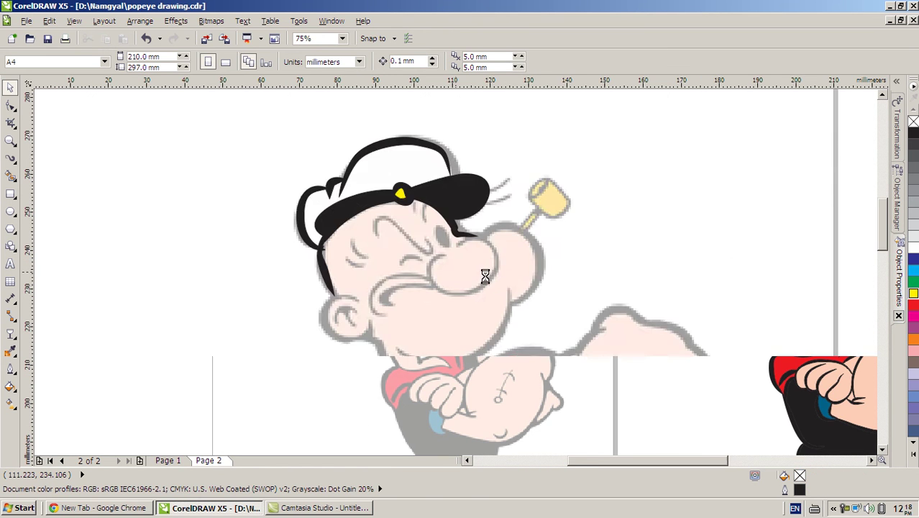
scroll(489, 262, "down", 2)
scroll(668, 259, "up", 2)
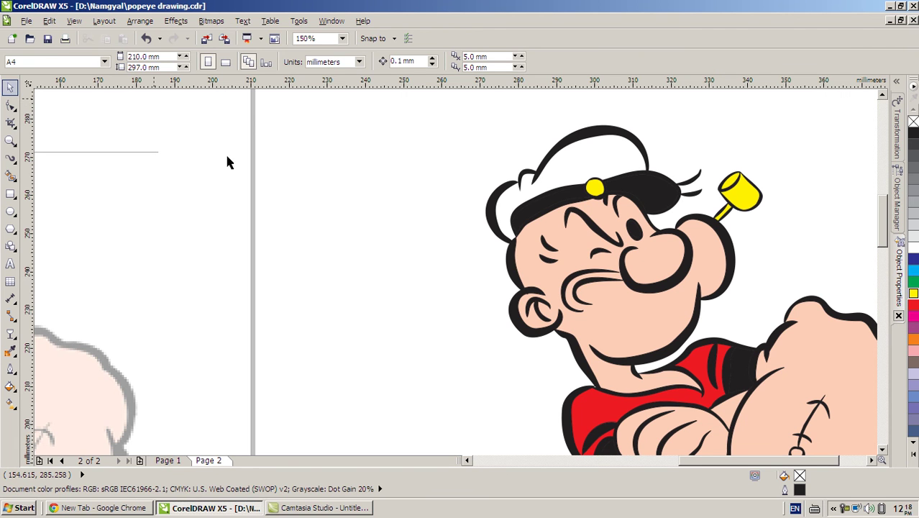
left_click(594, 232)
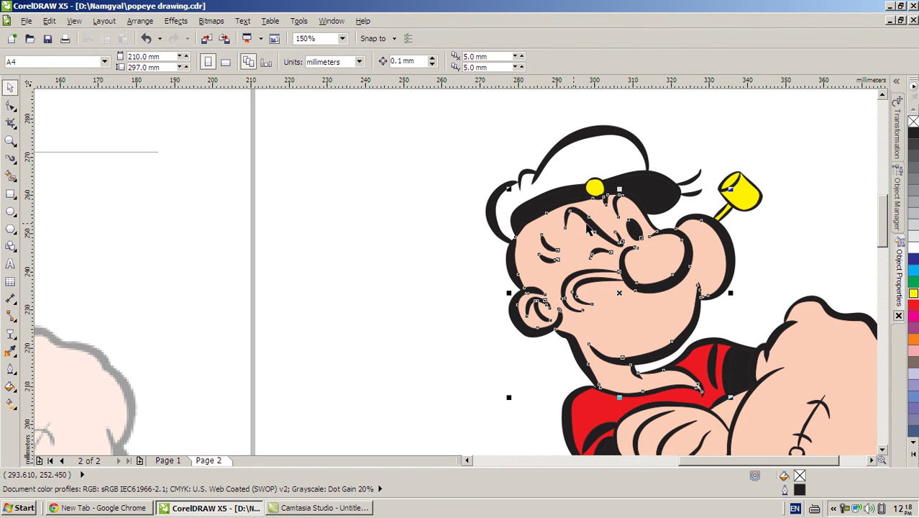
left_click_drag(595, 231, 423, 295)
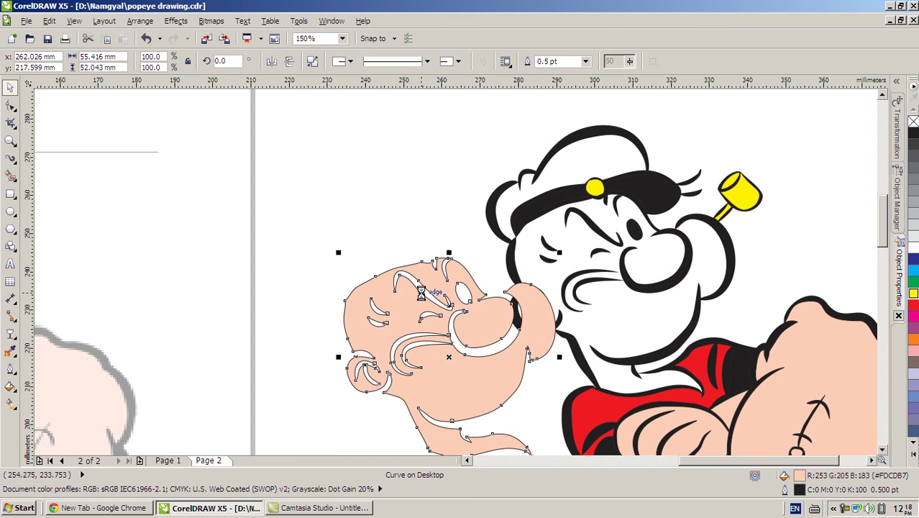
key("ctrl+z")
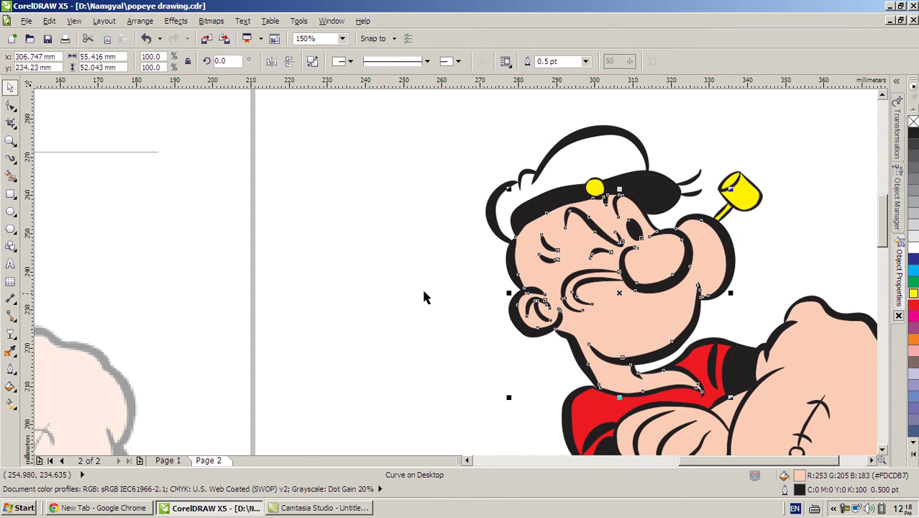
scroll(391, 303, "down", 3)
left_click(405, 284)
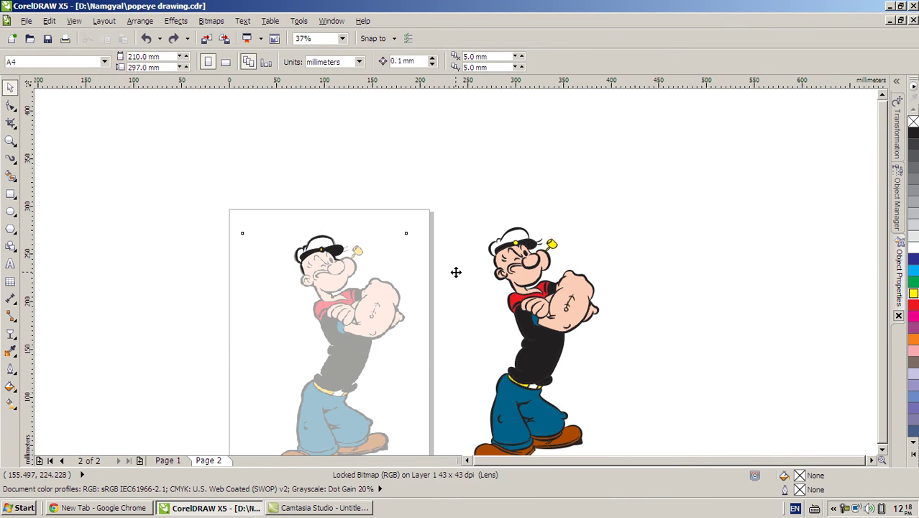
scroll(405, 263, "down", 2)
scroll(388, 256, "up", 2)
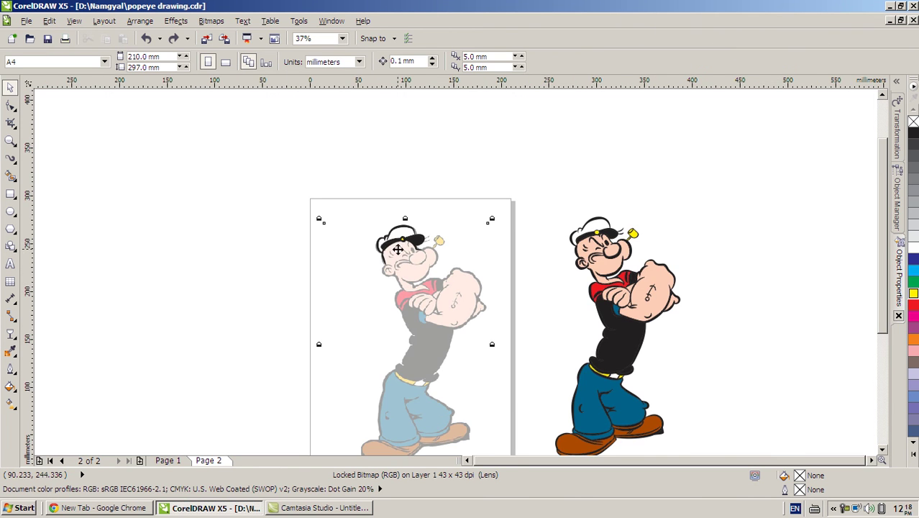
scroll(437, 255, "up", 2)
scroll(451, 271, "down", 2)
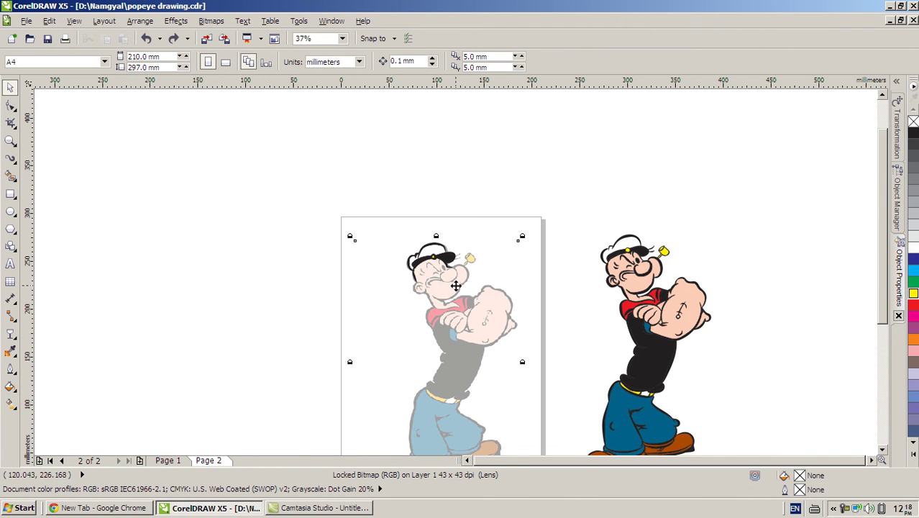
right_click(454, 287)
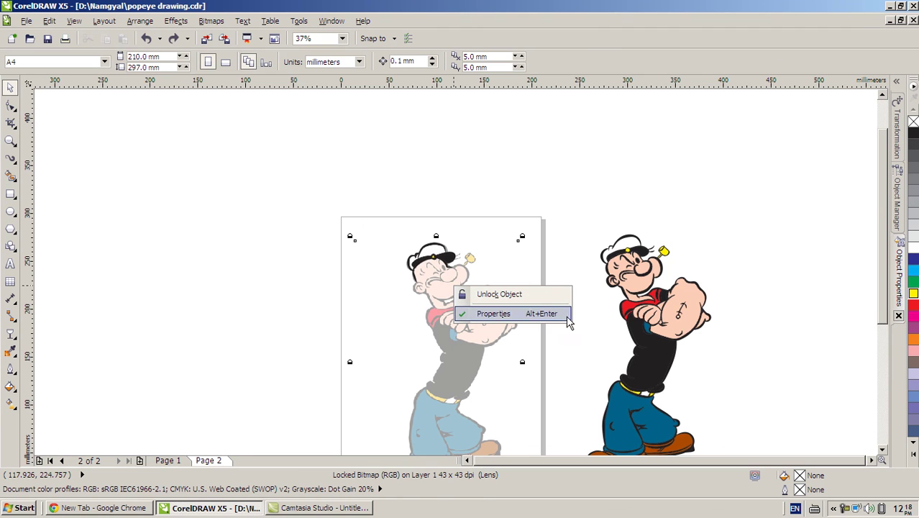
left_click(588, 330)
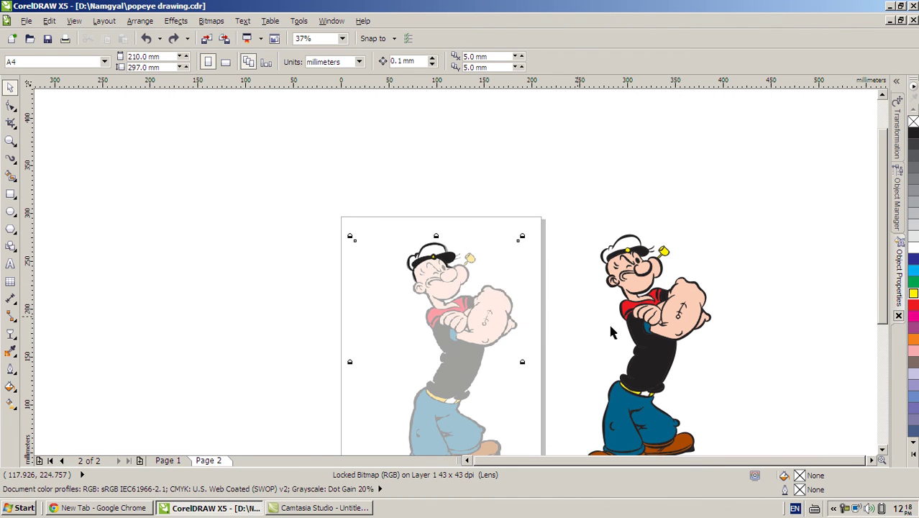
scroll(617, 327, "up", 2)
Step: Switch to Page 1 showing the finished coloured Popeye beside the reference
left_click(167, 460)
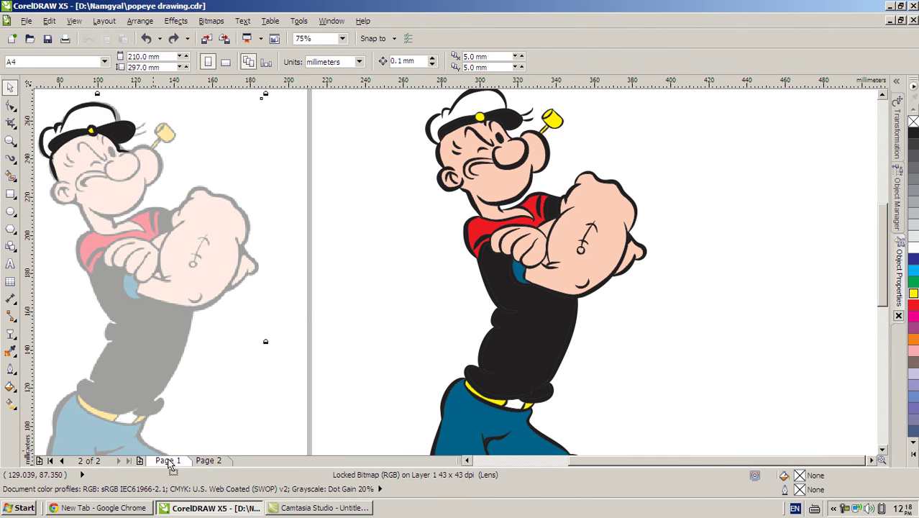
scroll(189, 379, "down", 2)
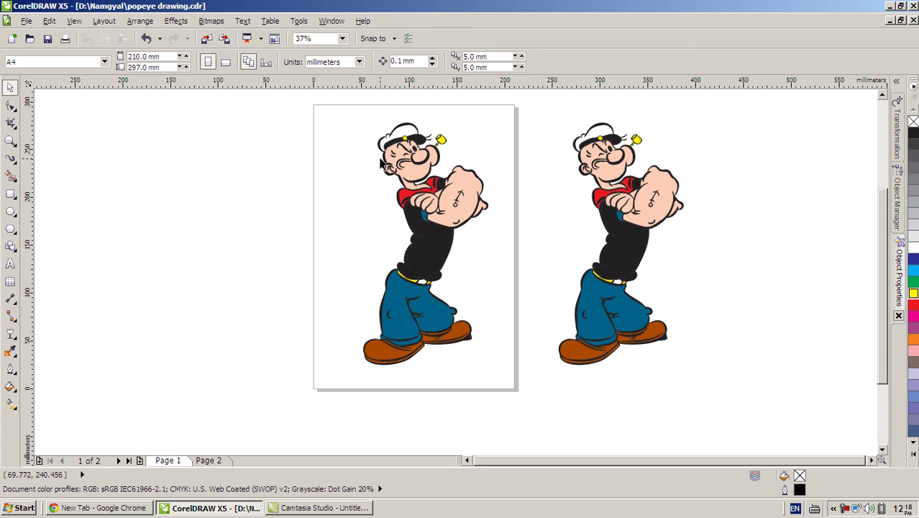
scroll(401, 177, "up", 2)
scroll(468, 304, "down", 2)
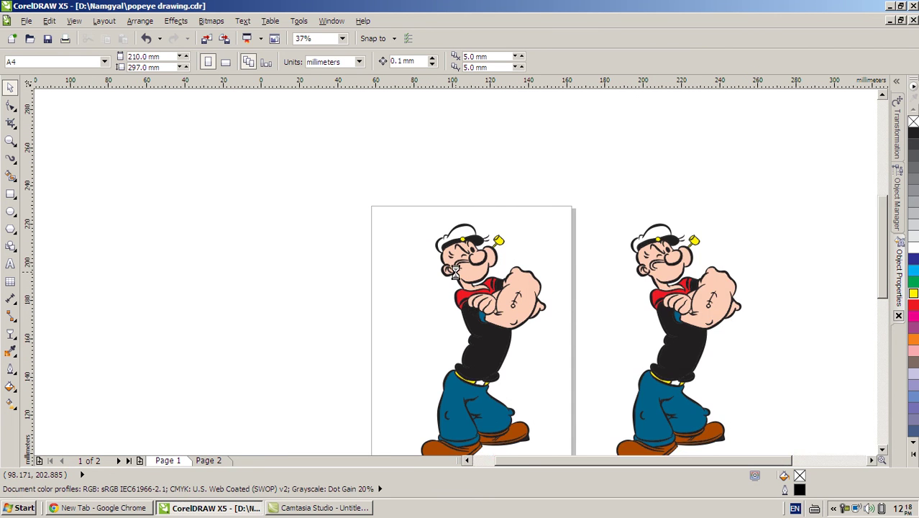
scroll(277, 147, "up", 2)
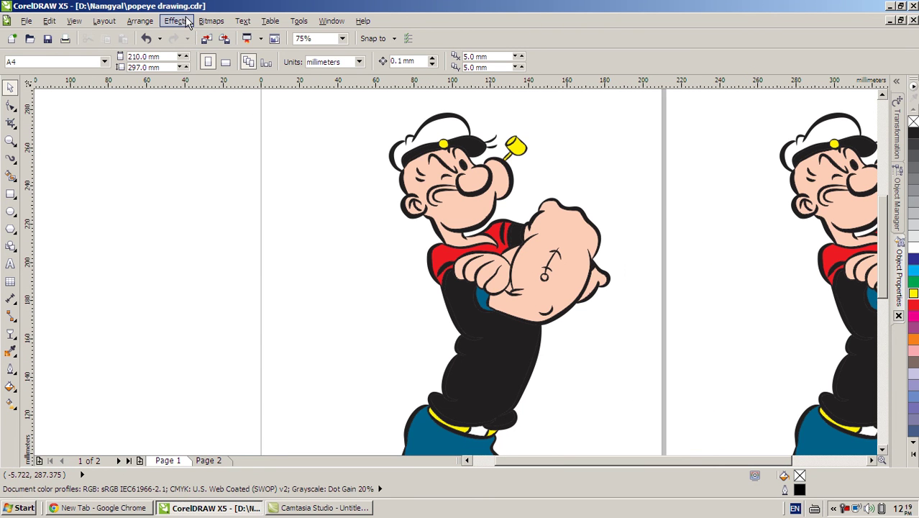
Step: Browse the Effects, Arrange and Table menus, then set the zoom to To Height
left_click(186, 21)
mouse_move(143, 23)
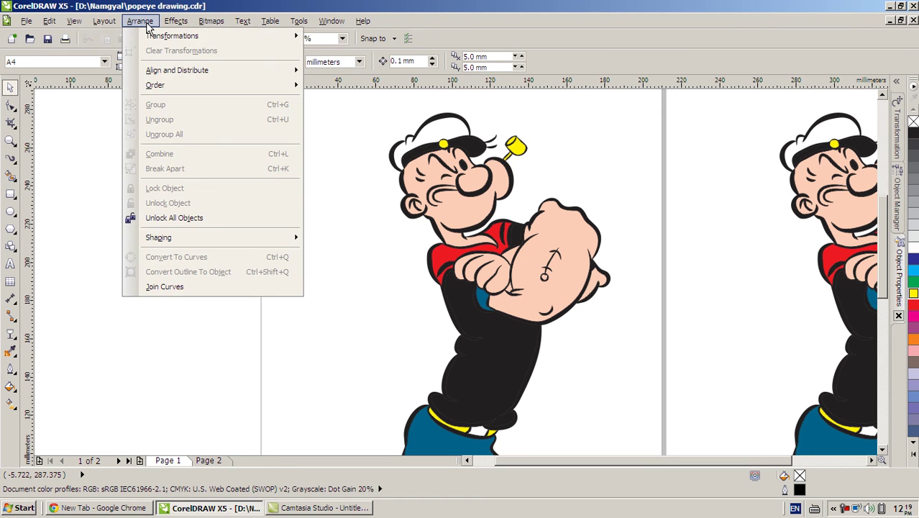
mouse_move(270, 22)
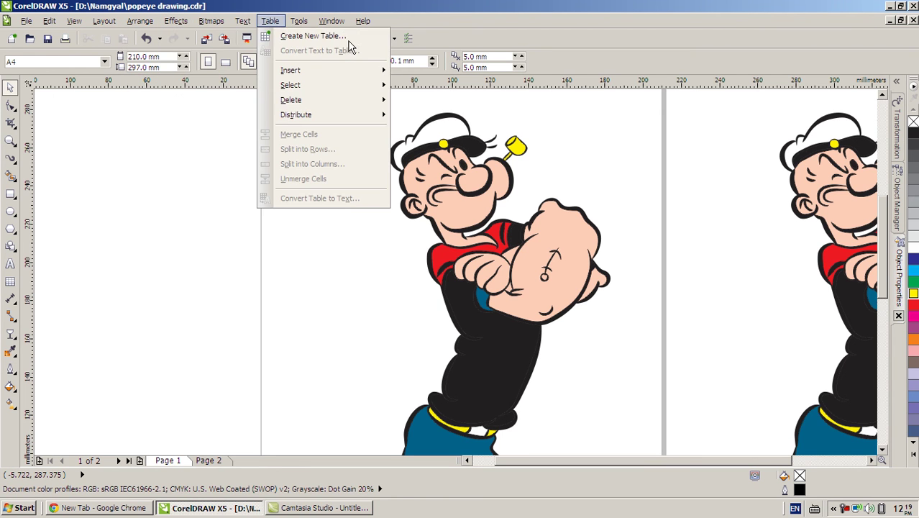
left_click(428, 36)
left_click(342, 38)
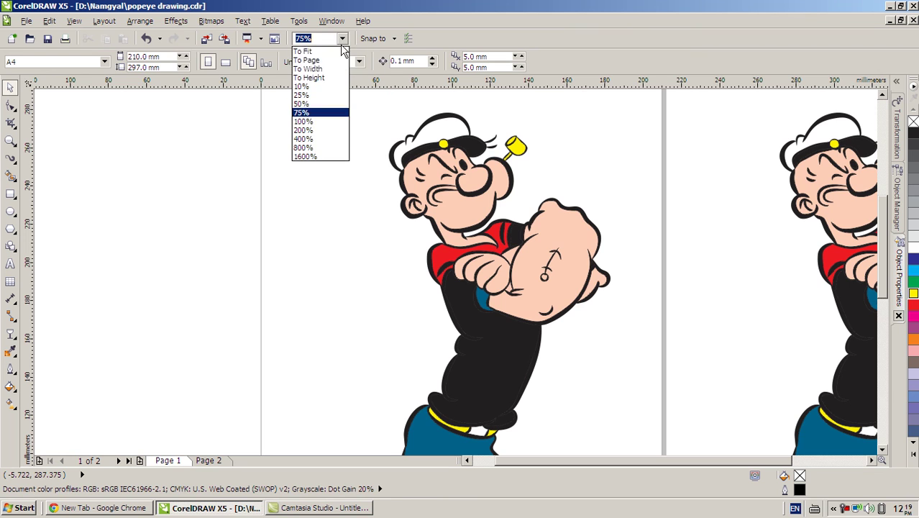
left_click(328, 78)
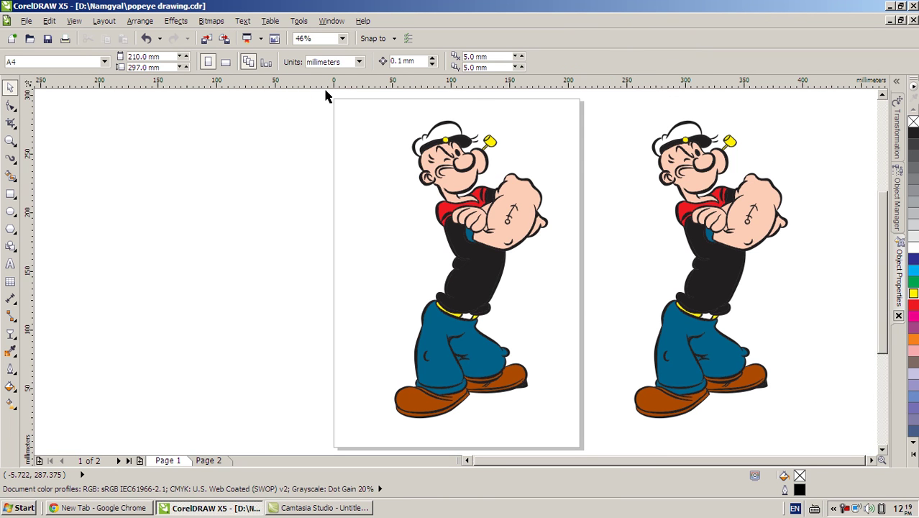